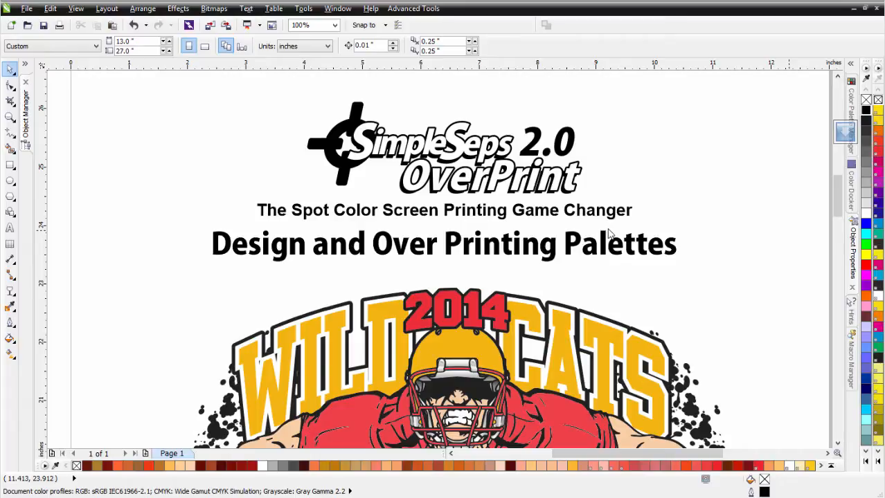
- Move the lower, fully shaded Wildcats football artwork up beside the simpler version under the page heading and compare the two
drag(838, 188, 836, 211)
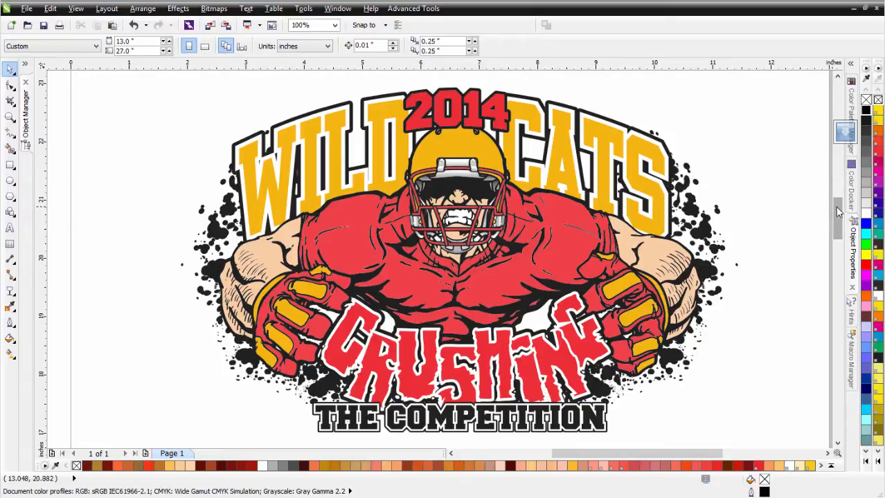
drag(836, 212, 846, 257)
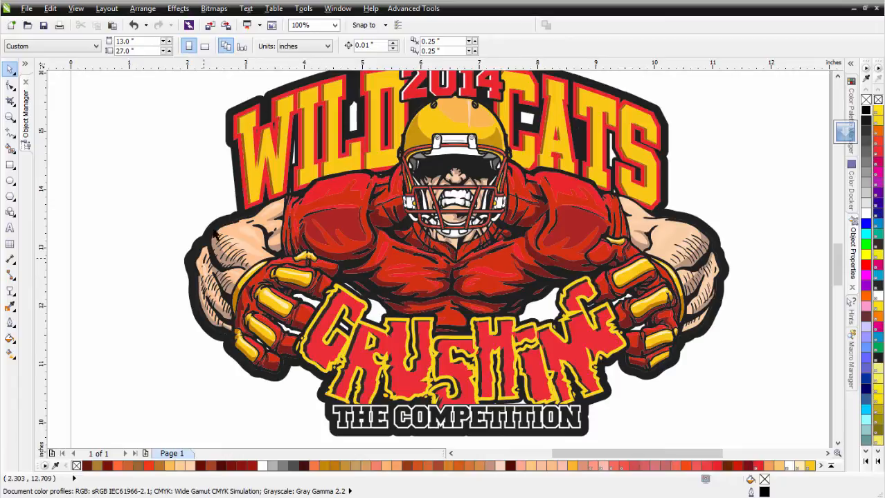
scroll(563, 236, down, 1)
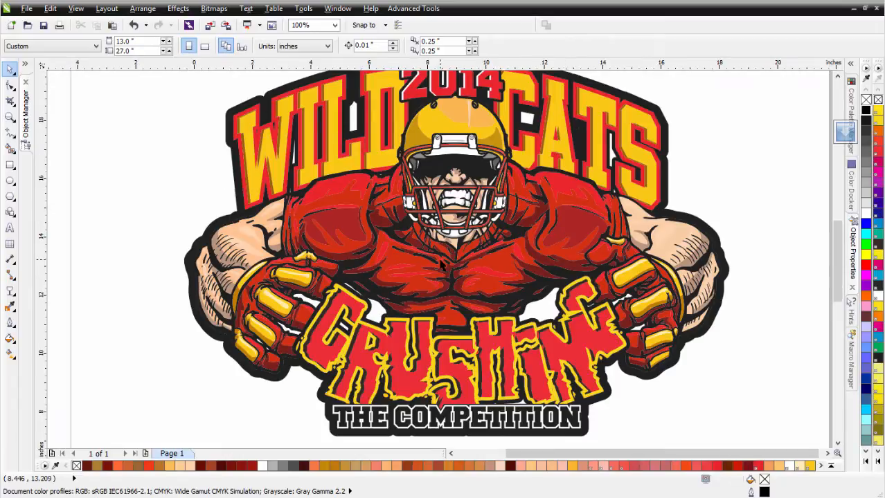
scroll(442, 264, down, 1)
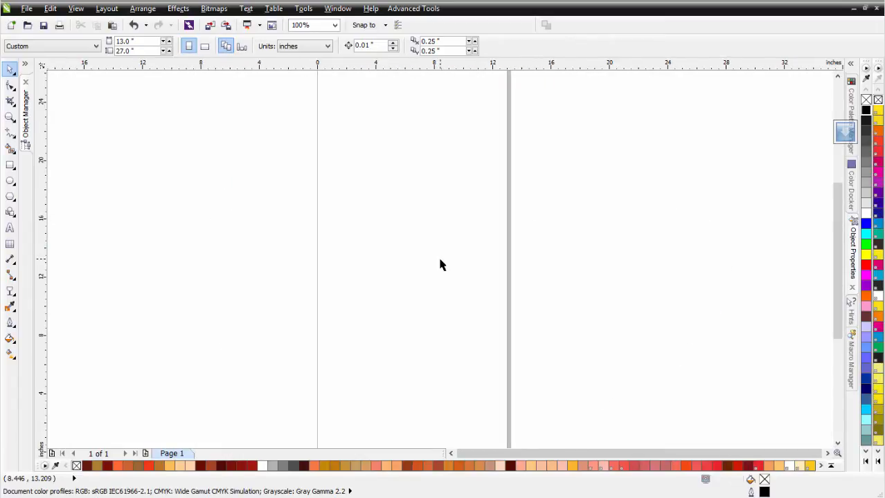
drag(529, 198, 340, 316)
drag(422, 254, 550, 170)
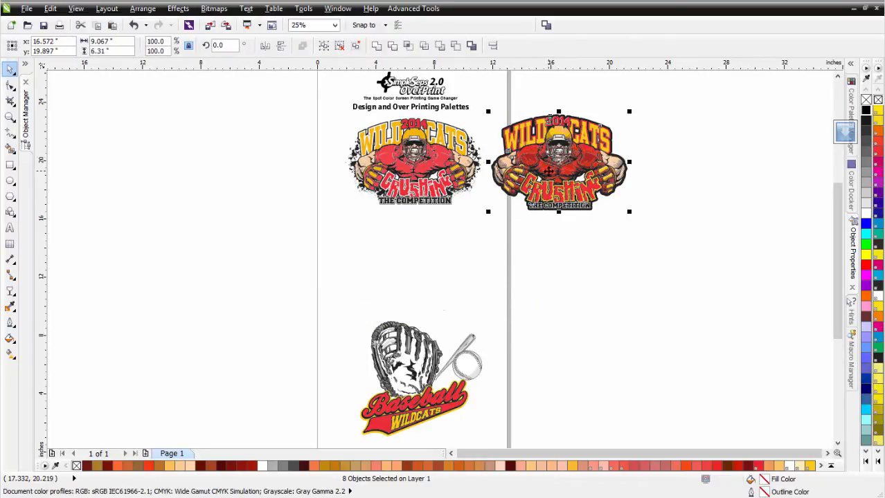
scroll(541, 160, up, 1)
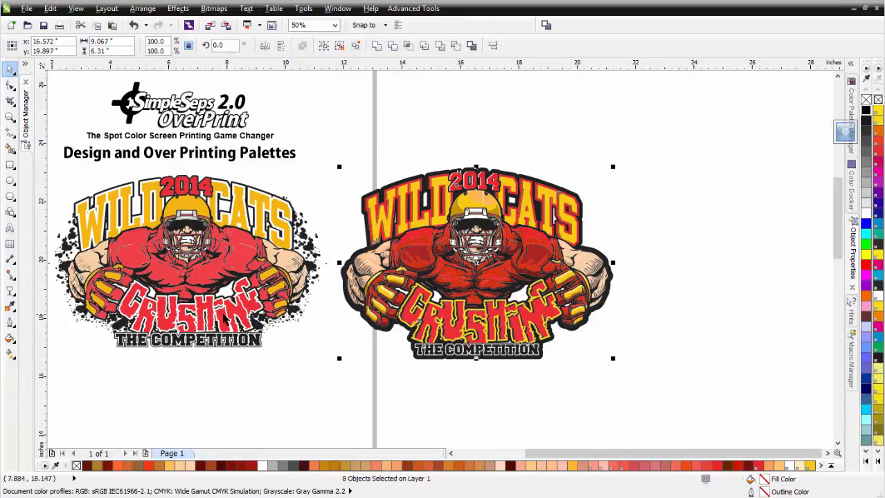
scroll(445, 265, down, 1)
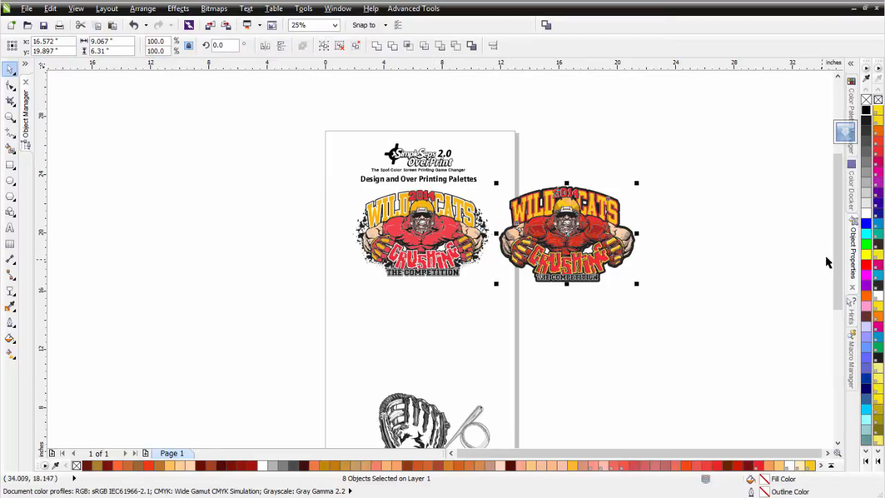
- Copy the Baseball Wildcats glove artwork into a new Letter-size landscape document and position it on the page
drag(829, 257, 834, 300)
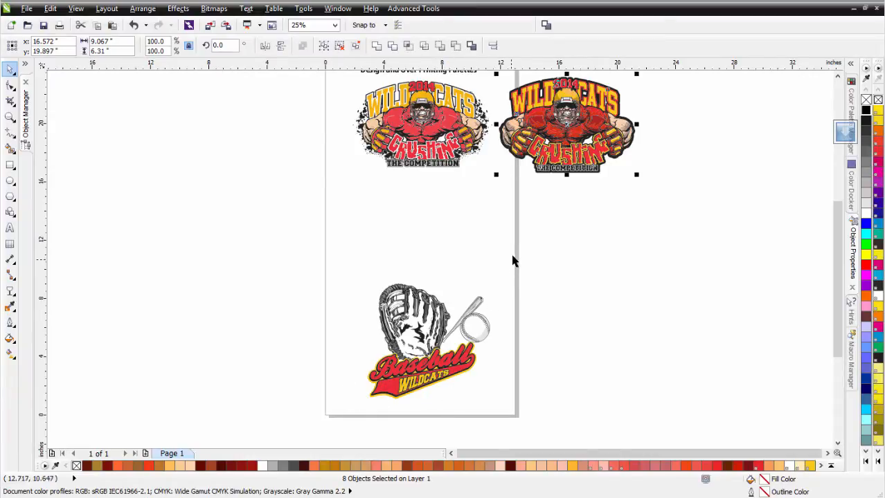
drag(511, 259, 308, 426)
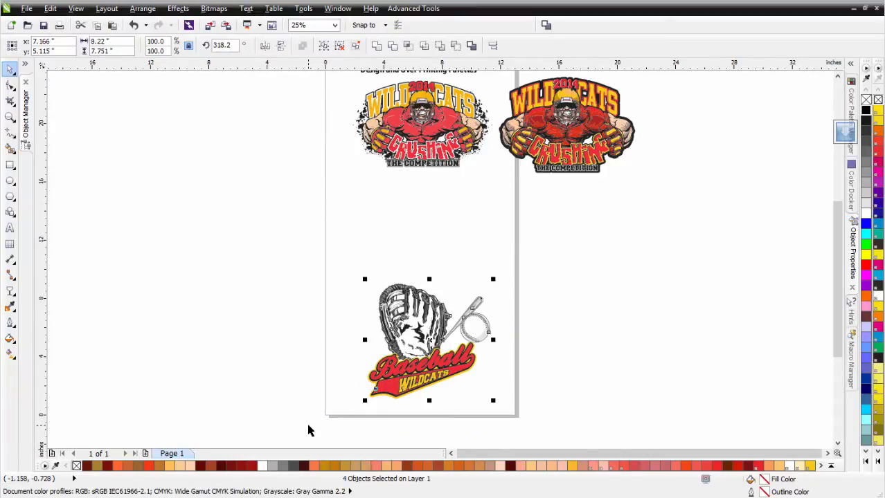
click(10, 25)
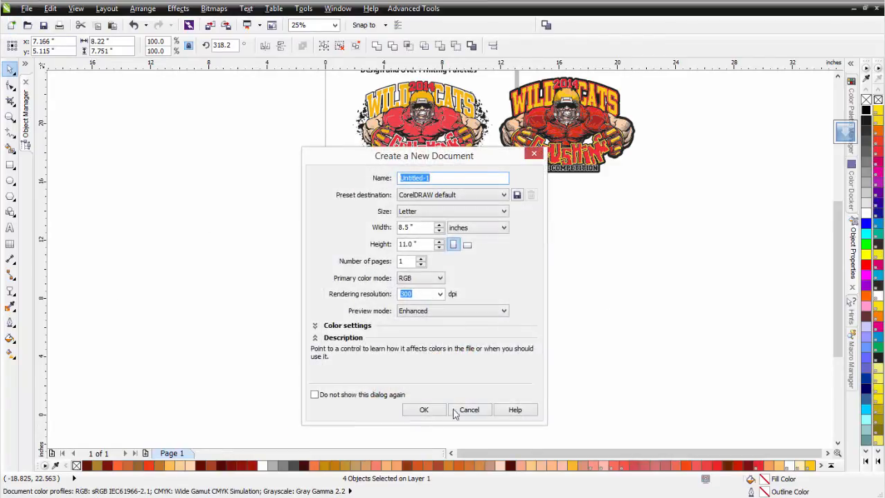
click(424, 411)
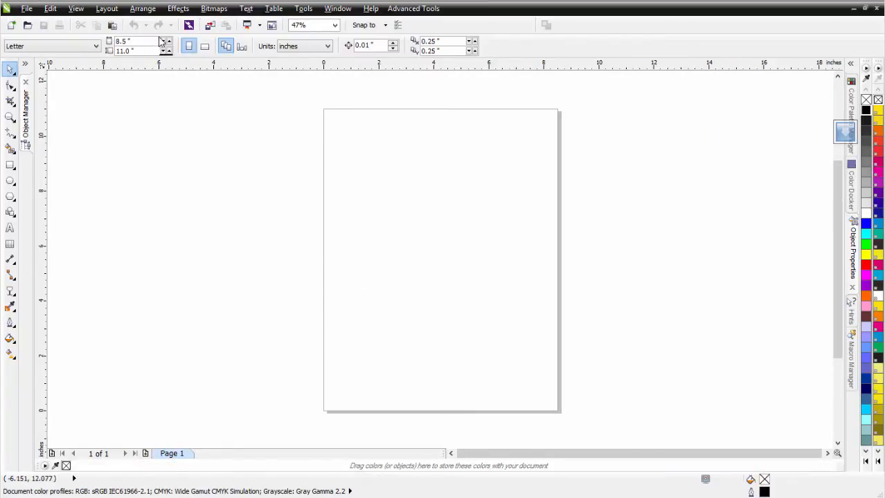
click(204, 47)
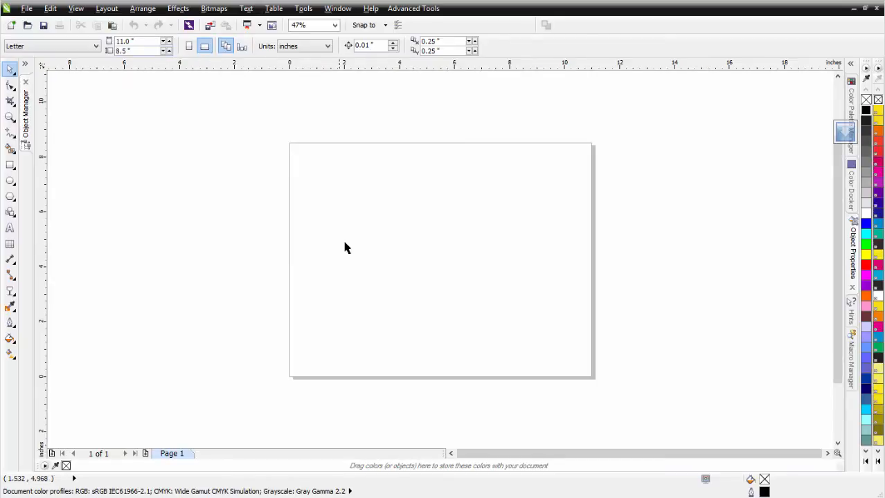
click(112, 25)
drag(442, 424, 413, 209)
click(177, 268)
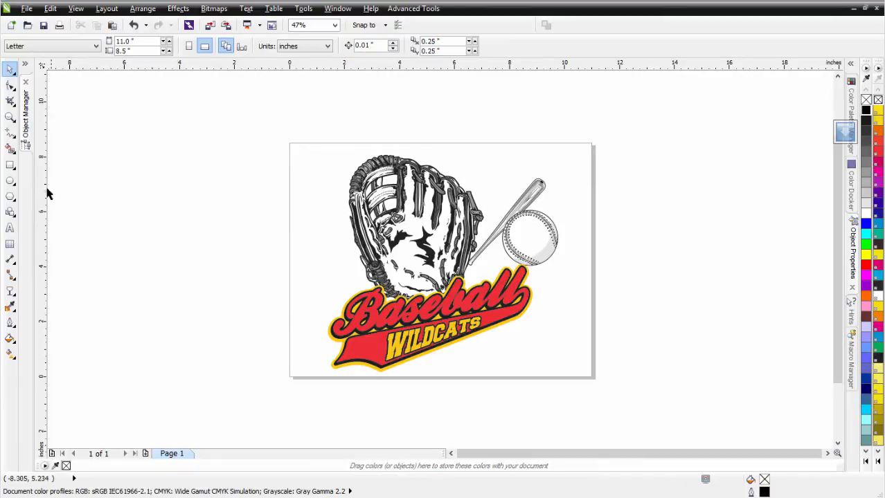
- Draw three stacked rectangles, each about 1.5 inches wide, in the empty area beside the page
click(9, 164)
mouse_move(139, 197)
mouse_down()
mouse_move(182, 236)
mouse_move(149, 255)
mouse_move(183, 275)
mouse_move(153, 303)
mouse_move(183, 315)
mouse_up()
click(10, 68)
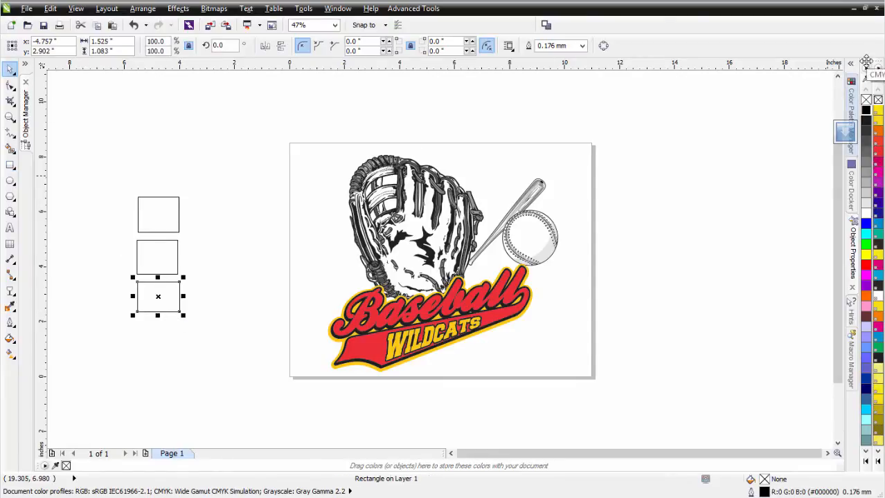
- Fill the lowest rectangle with golden yellow (M20 Y100), the middle one with red (M100 Y100) and the uppermost with black (K100) from the CMYK palette
drag(866, 62, 700, 179)
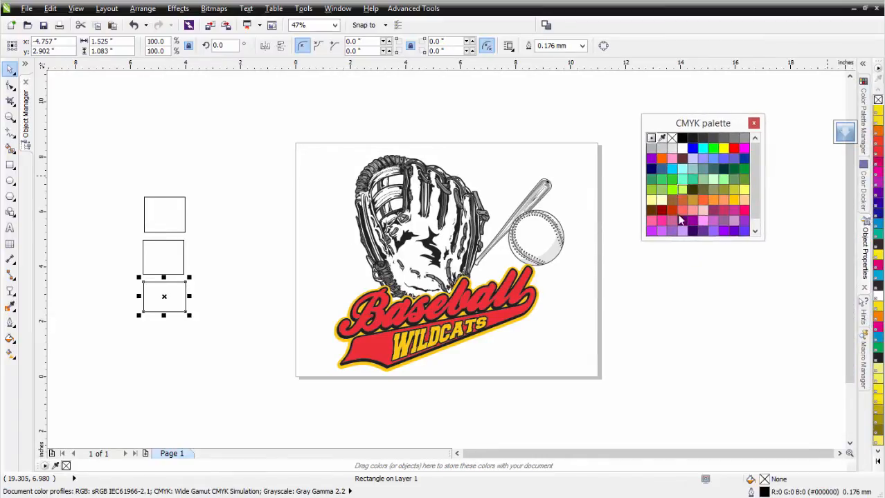
click(734, 202)
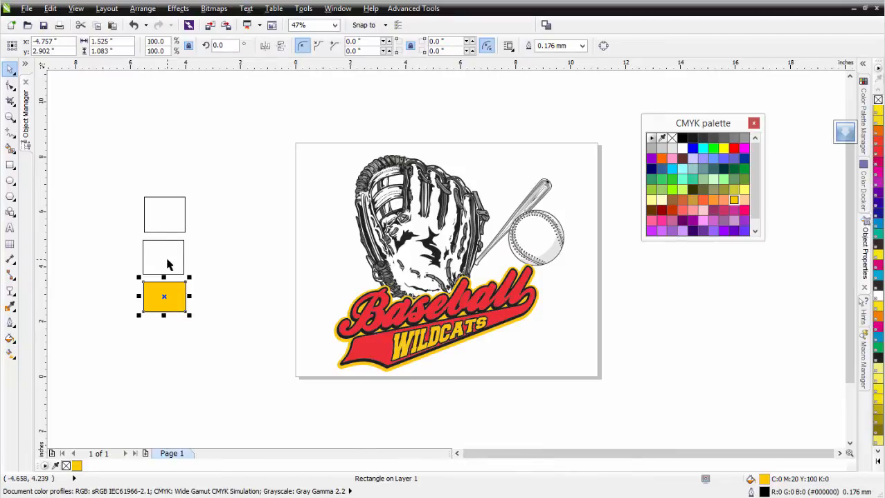
click(167, 263)
click(734, 149)
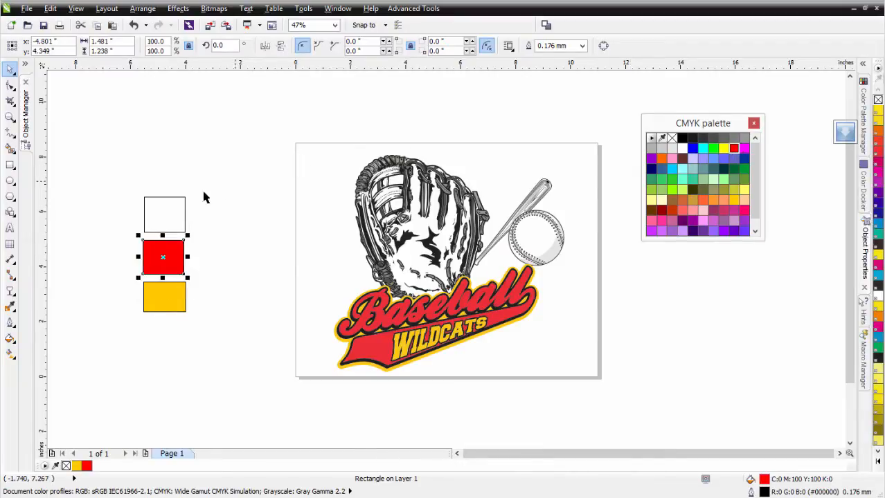
click(163, 217)
click(682, 138)
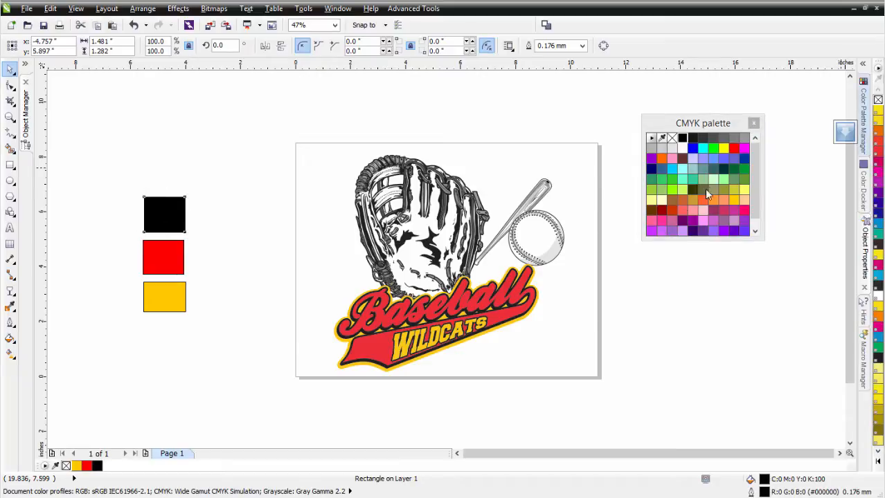
click(243, 169)
- Open Simple Seps OverPrint 2 for the three colored rectangles and create a color palette of the selection
drag(245, 152, 97, 350)
click(427, 10)
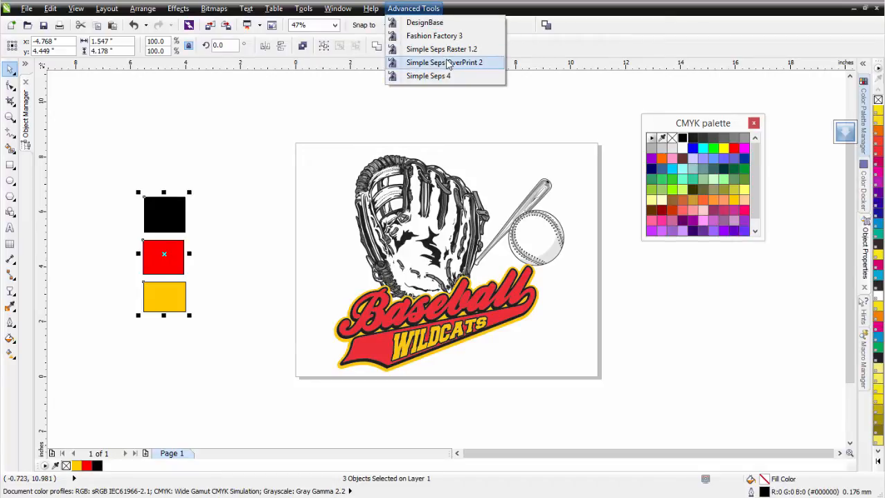
click(447, 63)
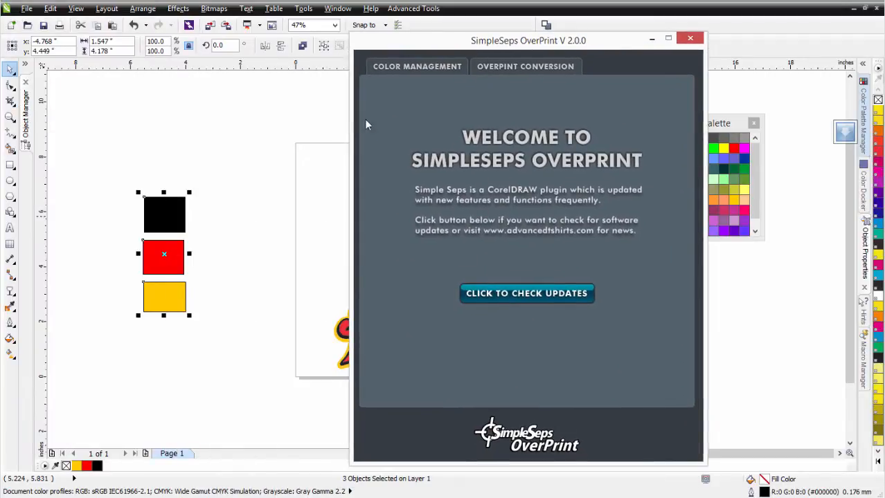
click(401, 70)
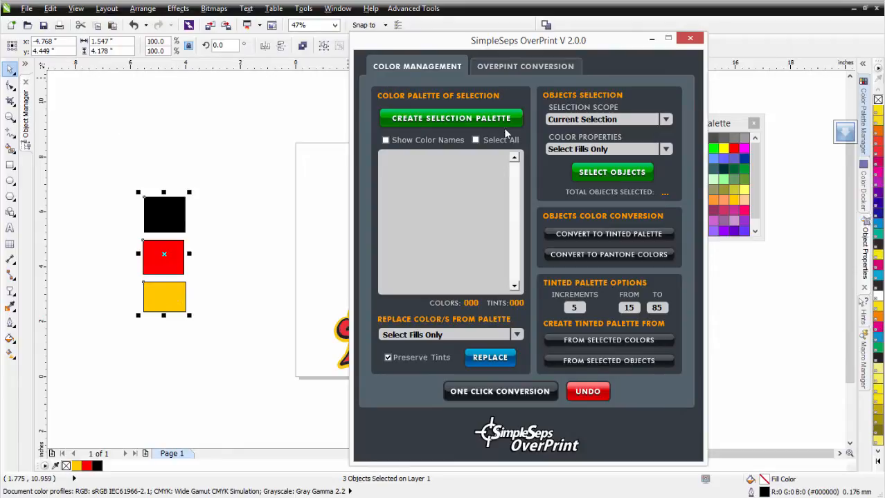
click(470, 122)
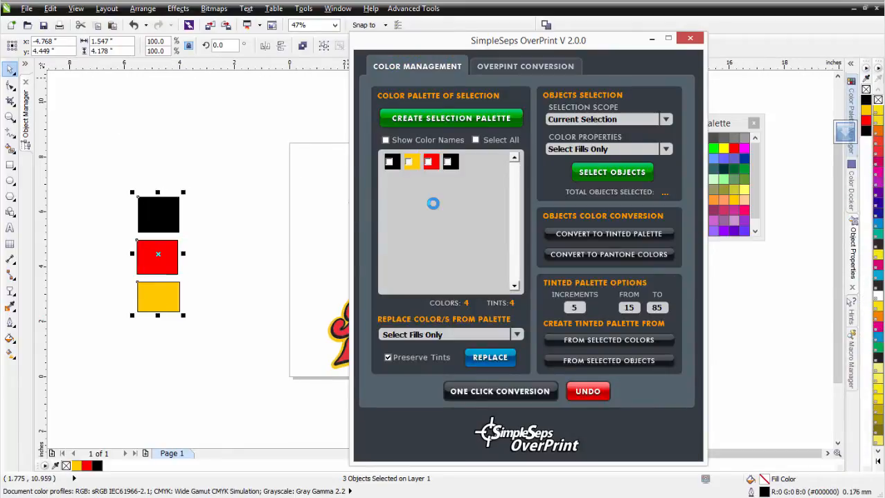
- Convert the colors of the three selected rectangles with the One Click Conversion
click(448, 162)
click(429, 163)
click(514, 394)
click(524, 277)
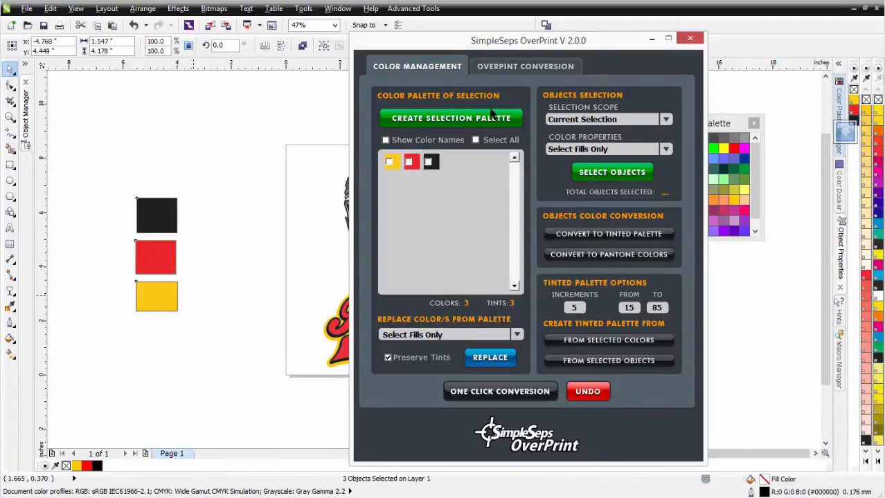
- Create a selection palette for overprint conversion and generate an overprint palette from all its yellow, red and black colors
click(532, 67)
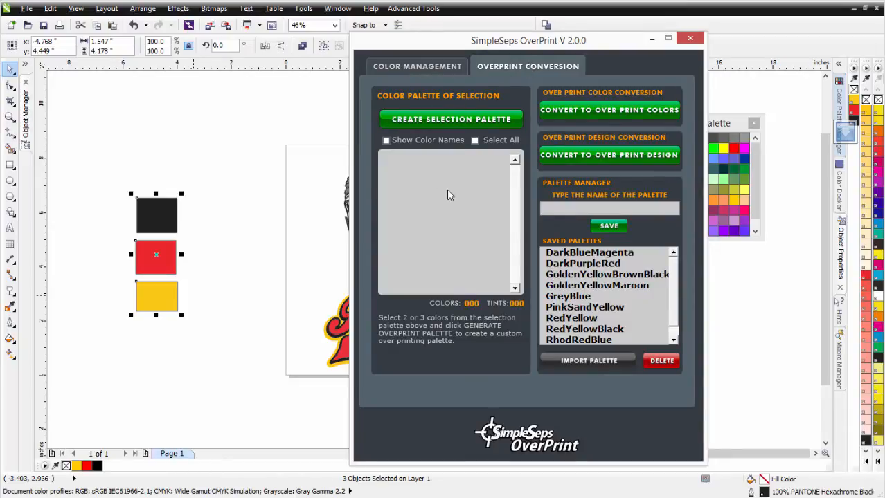
click(459, 123)
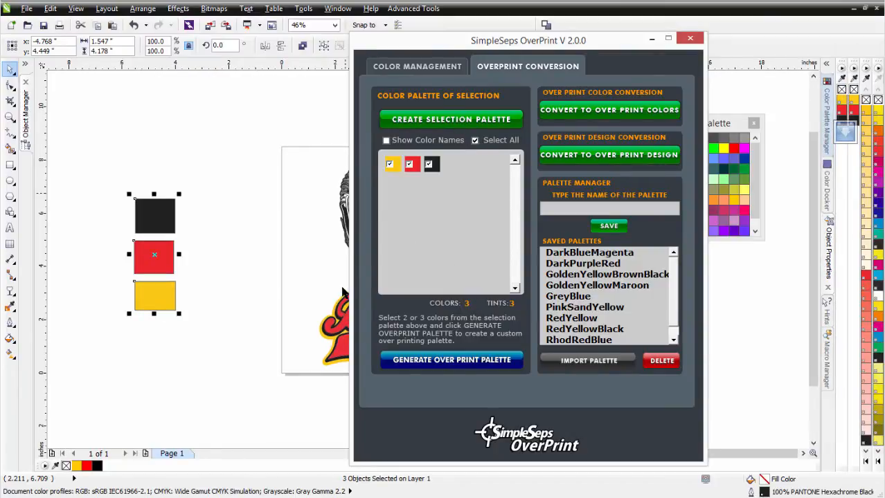
click(463, 361)
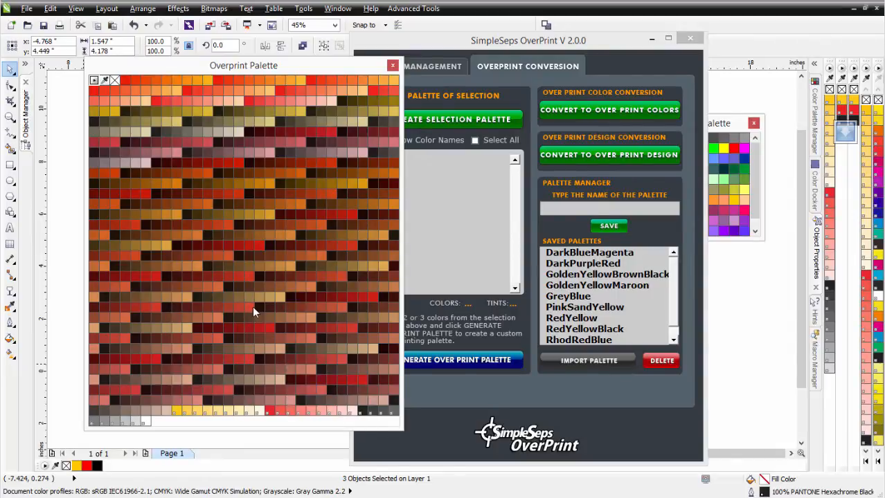
- Save the generated overprint palette as WildCatsColors, check the saved palettes list and close the plugin
click(580, 210)
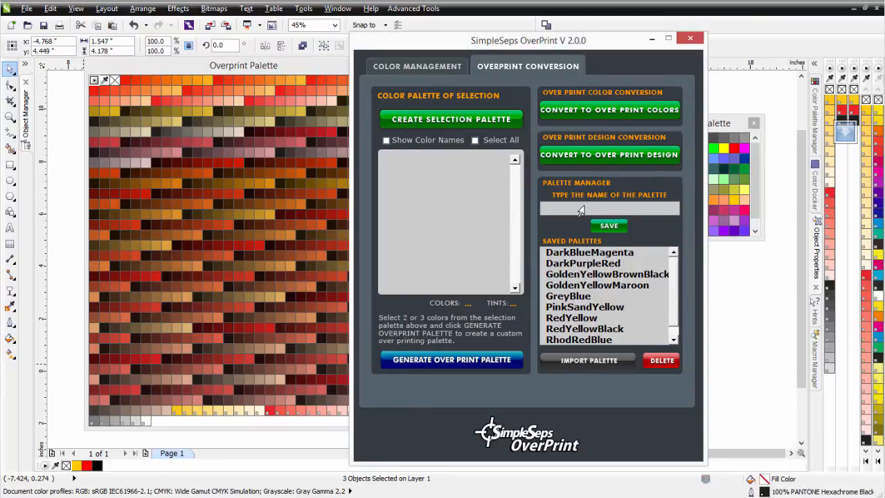
text(WildCartsColors)
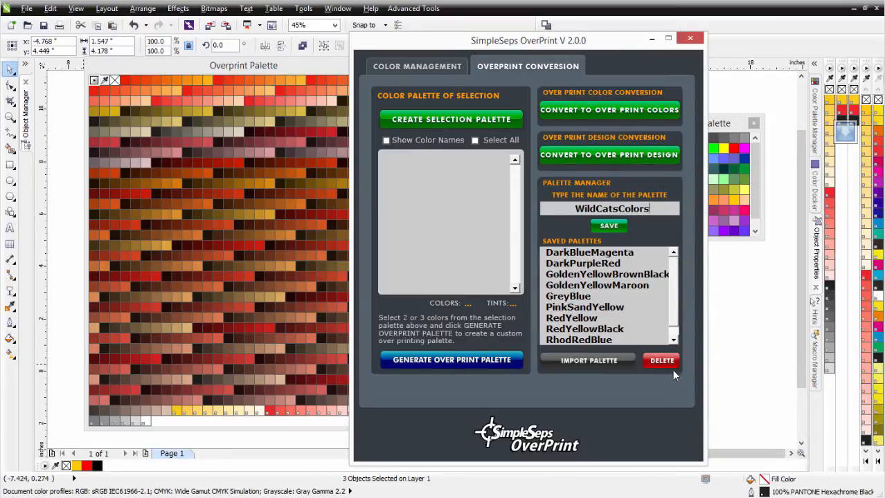
click(616, 229)
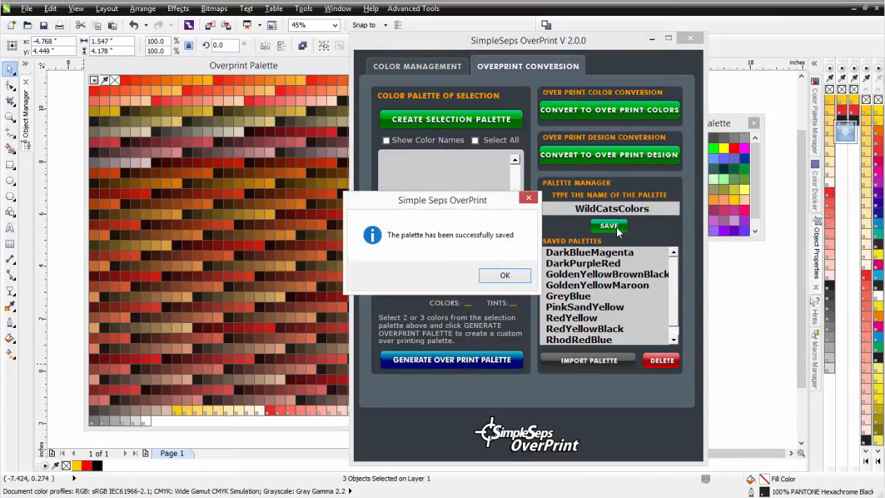
click(505, 275)
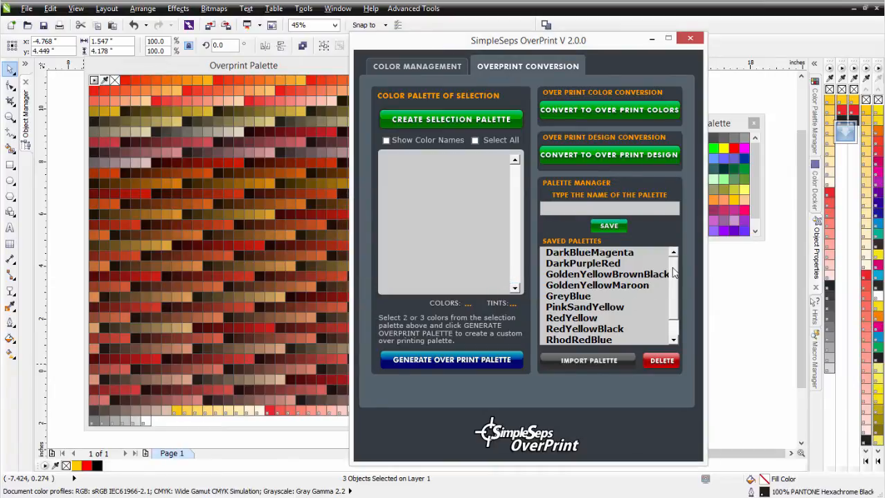
scroll(673, 274, down, 1)
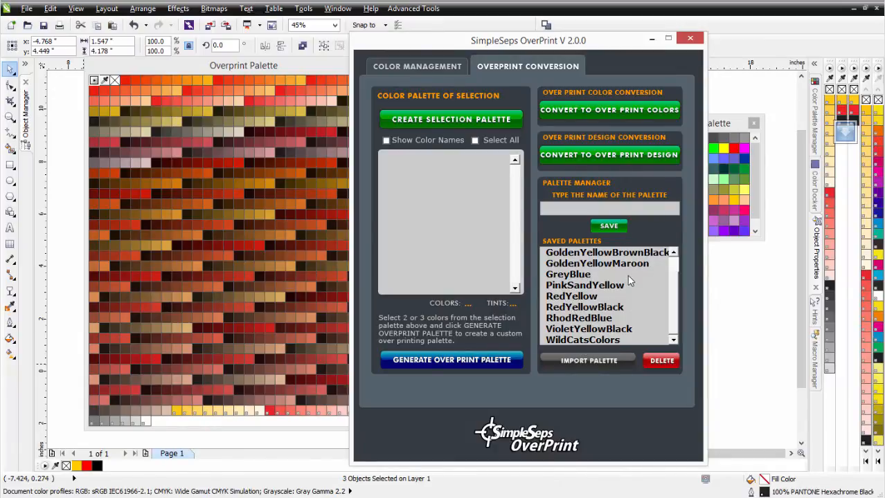
click(691, 39)
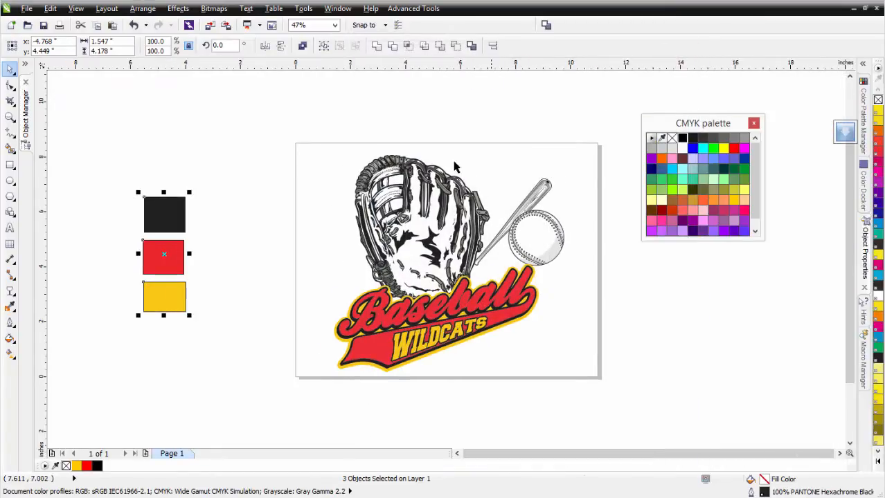
- Reopen Simple Seps OverPrint 2 and move its window clear of the colored rectangles
click(413, 9)
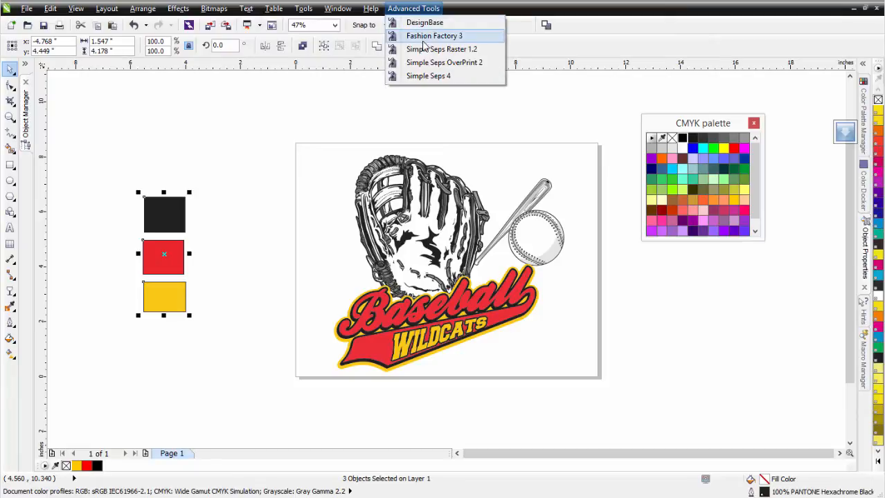
click(443, 63)
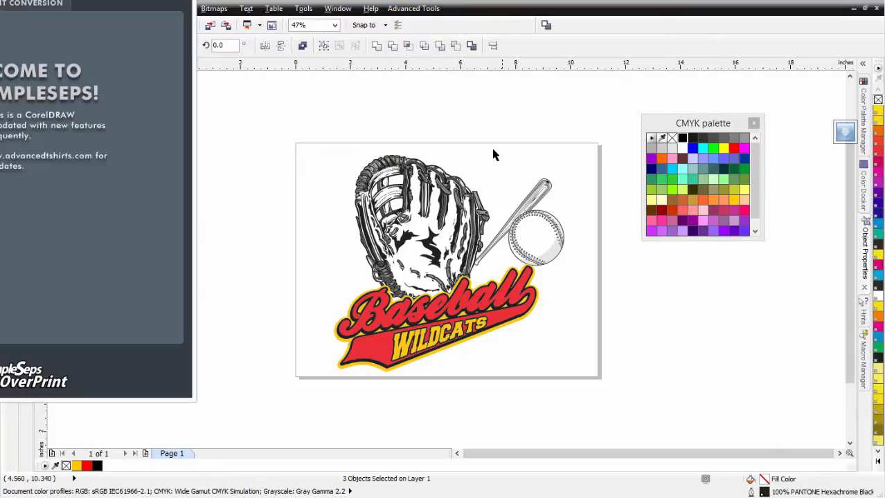
drag(94, 0, 746, 32)
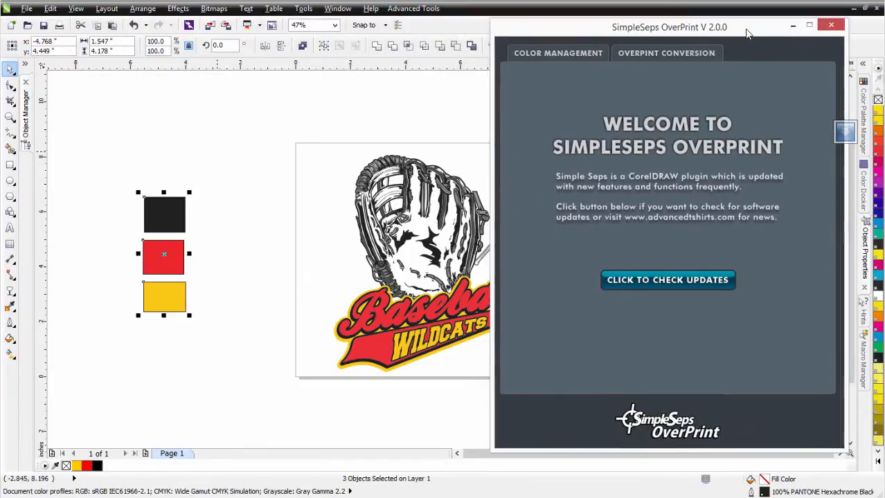
- Import the saved WildCatsColors palette for overprint conversion and move the Overprint Palette window out from behind the plugin
click(686, 54)
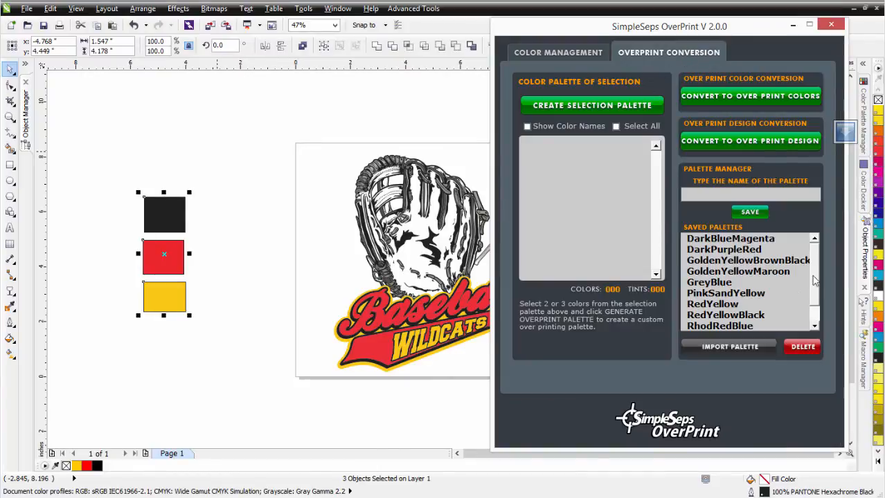
scroll(815, 276, down, 2)
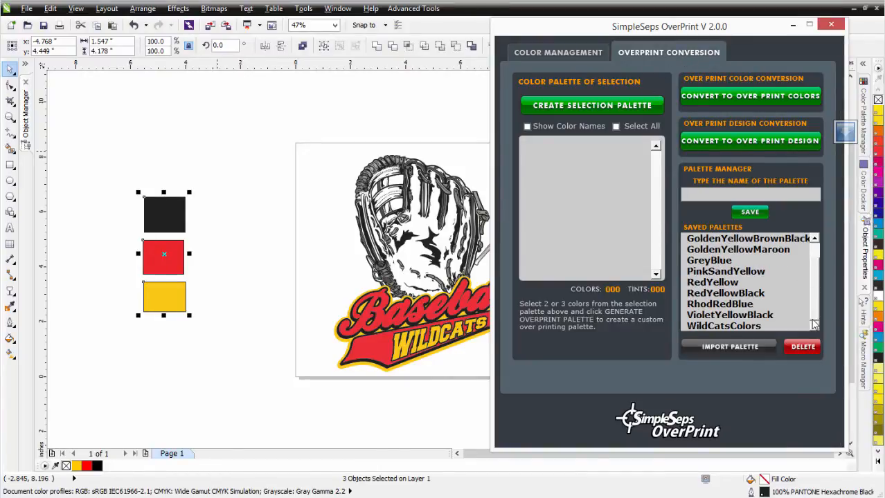
click(751, 326)
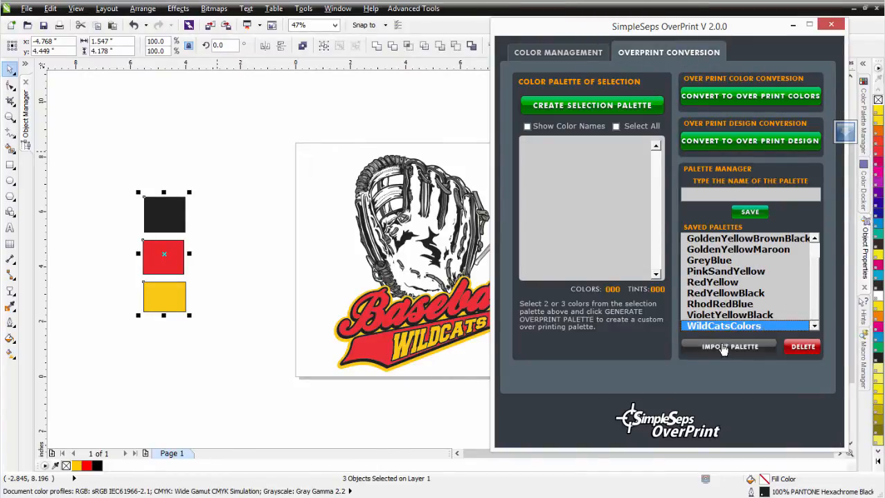
click(741, 350)
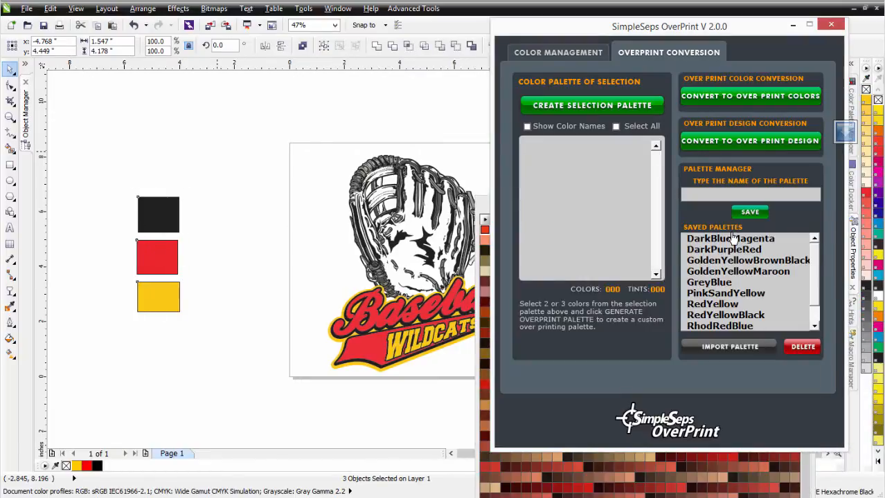
drag(675, 209, 391, 84)
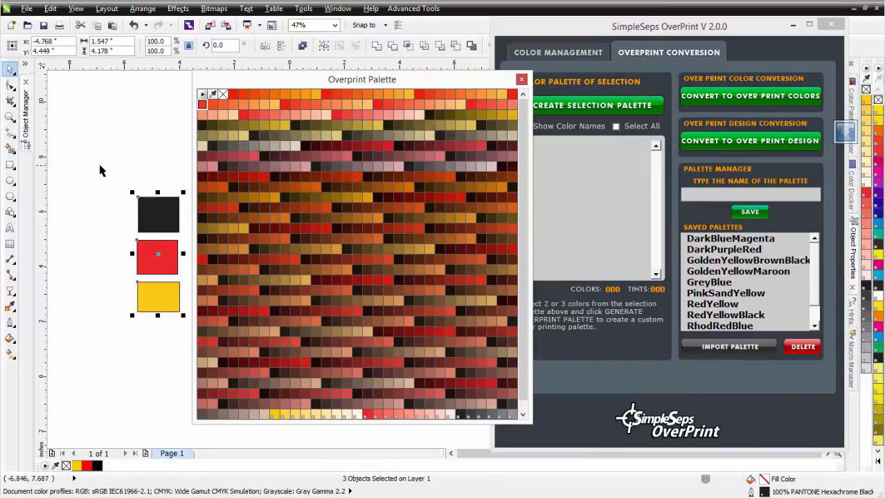
- Delete the black, red and yellow sample rectangles and move the Overprint Palette clear of the plugin window
drag(101, 166, 209, 342)
key(Delete)
drag(449, 86, 245, 105)
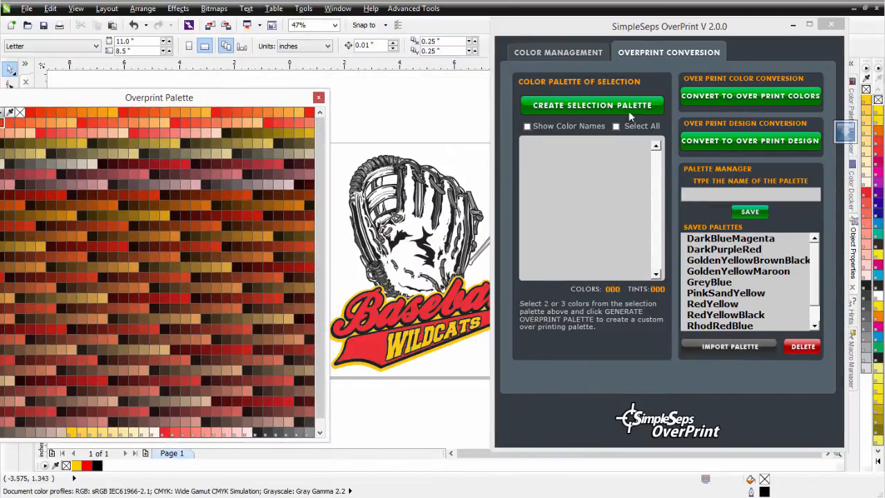
- Minimize the SimpleSeps OverPrint window and place the Overprint Palette beside the baseball design with the whole artwork in view
click(793, 25)
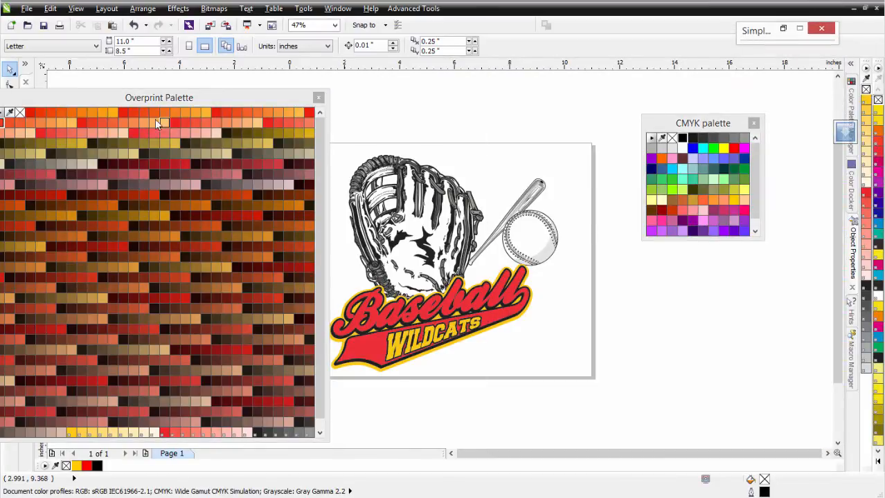
drag(153, 98, 697, 112)
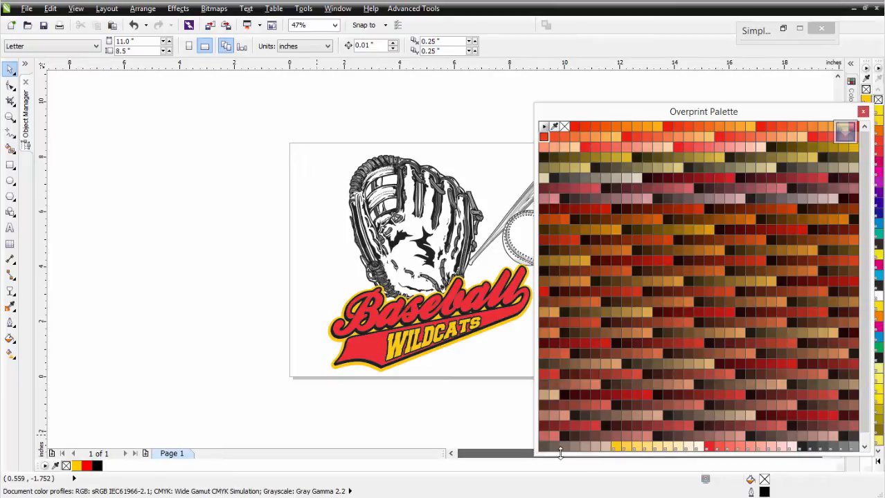
drag(808, 112, 783, 104)
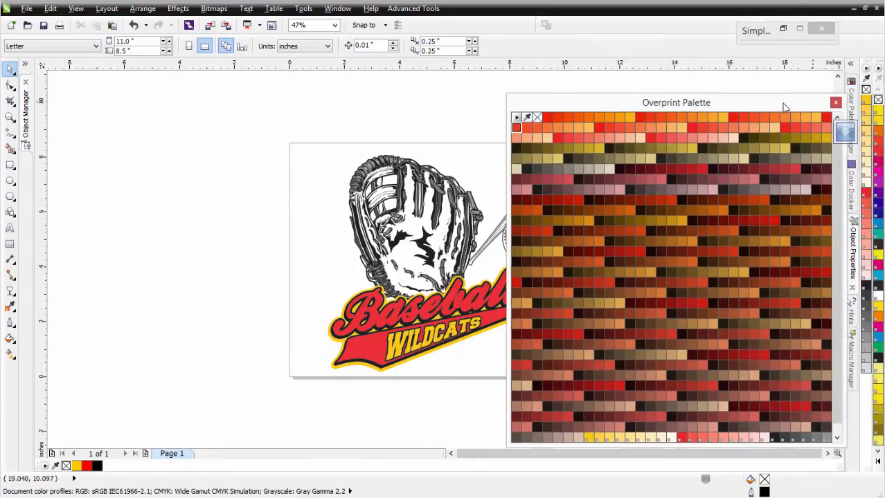
scroll(825, 454, right, 2)
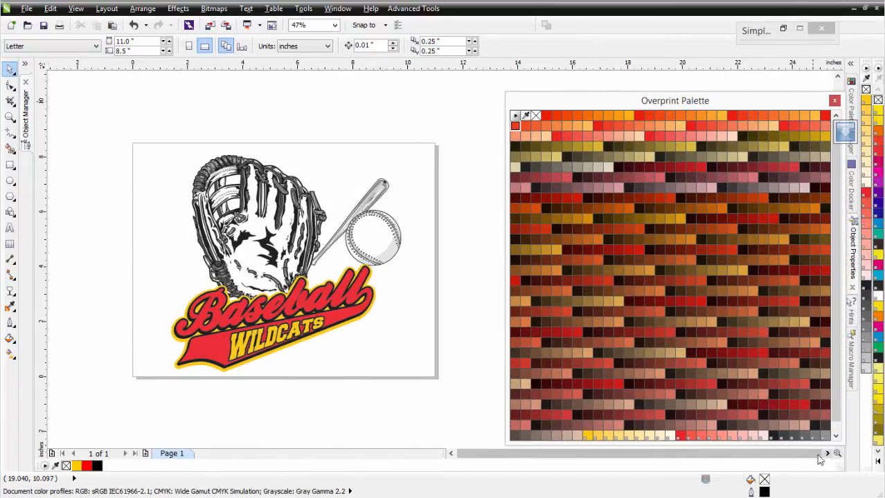
- Move the bat group out beside the ball, rotate it upright and enlarge it to about 8.5 inches tall
click(369, 202)
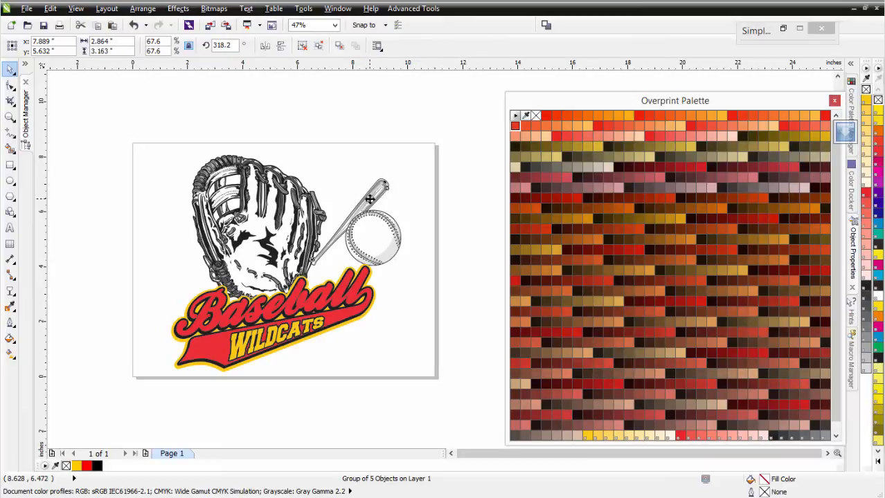
drag(369, 200, 468, 309)
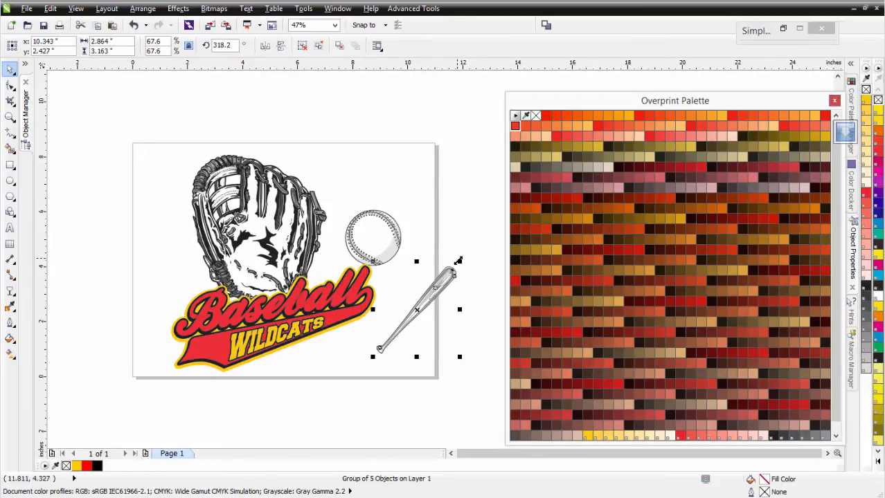
drag(498, 227, 578, 167)
drag(474, 256, 444, 248)
click(444, 248)
drag(350, 157, 269, 227)
scroll(438, 208, up, 2)
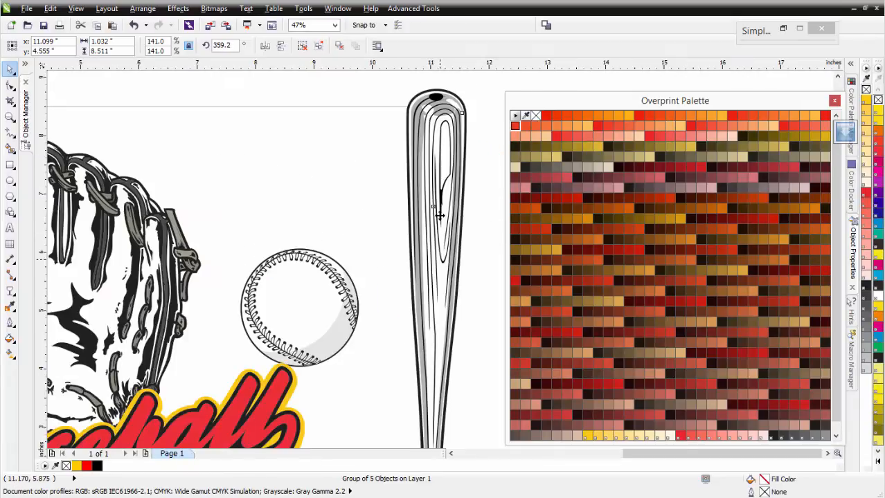
- Ungroup the bat and try several overprint palette colors on its body, ending with tan R219 G180 B132
click(318, 51)
click(278, 146)
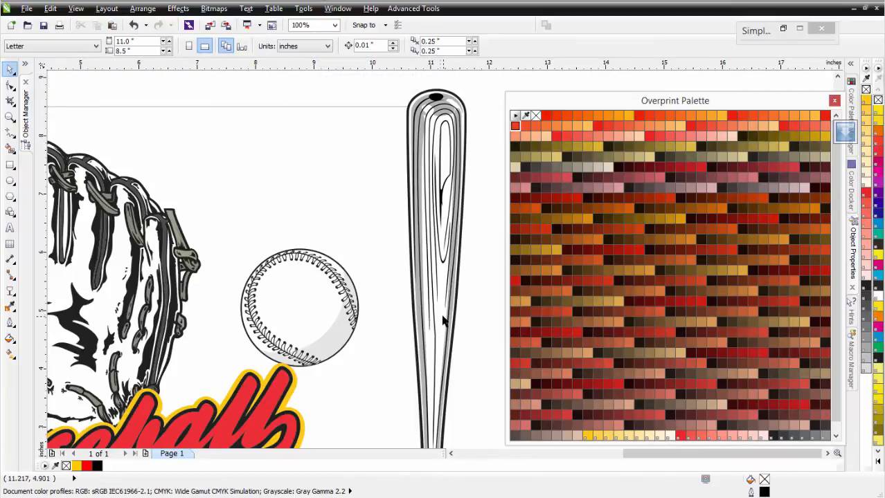
click(441, 317)
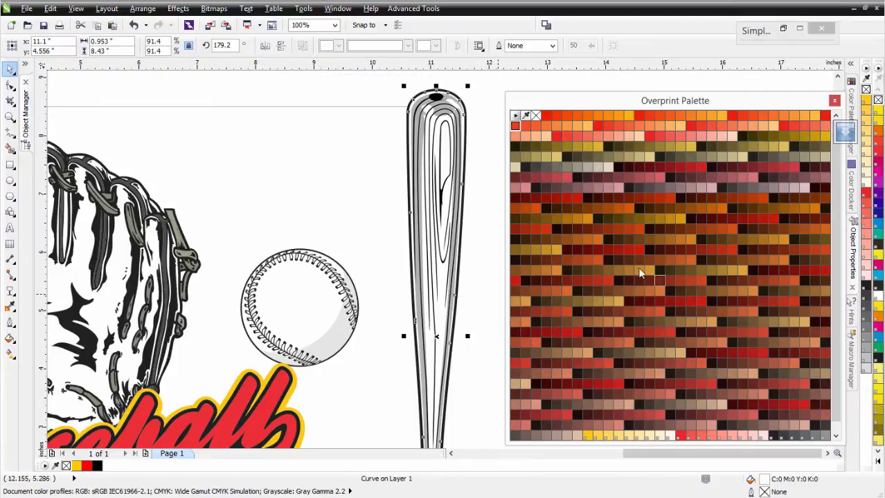
click(536, 133)
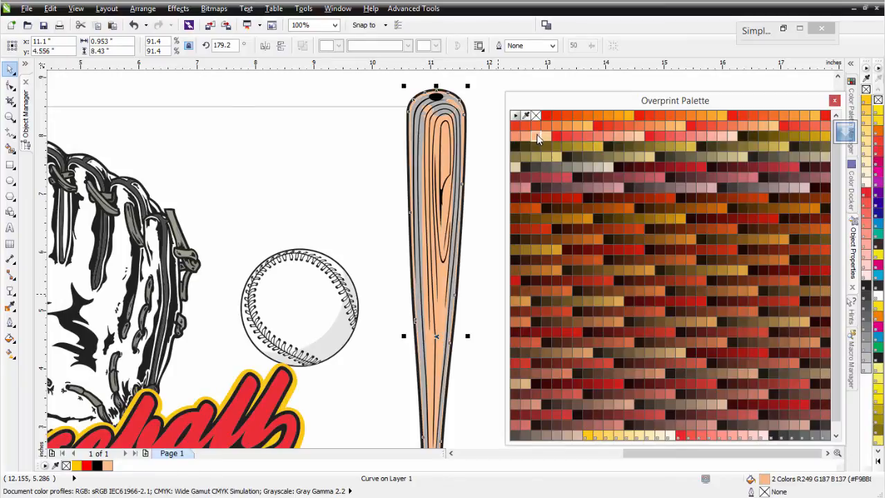
click(618, 303)
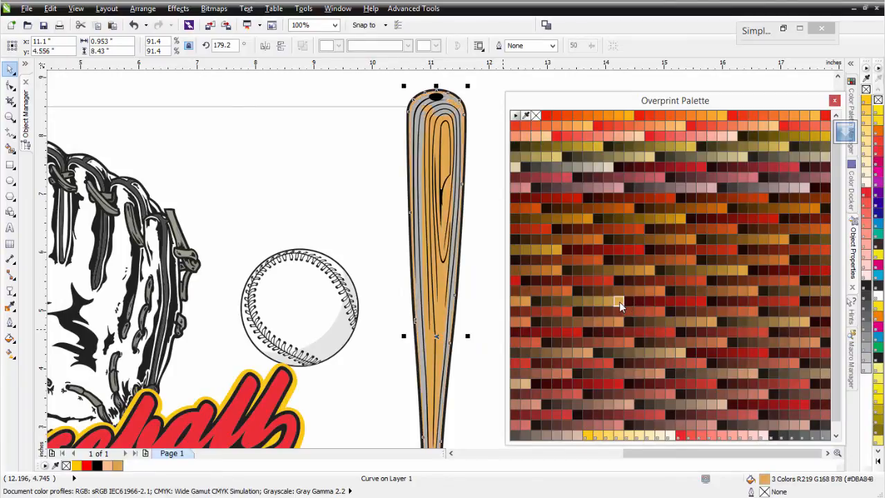
click(679, 353)
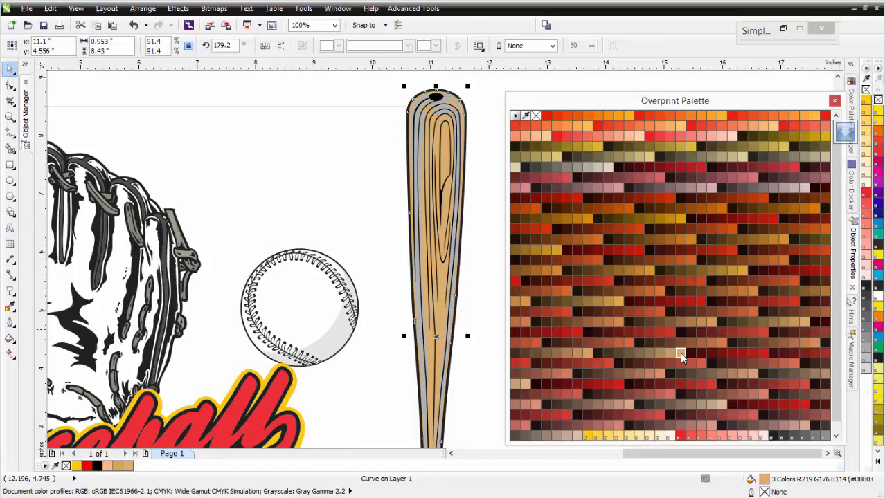
click(720, 404)
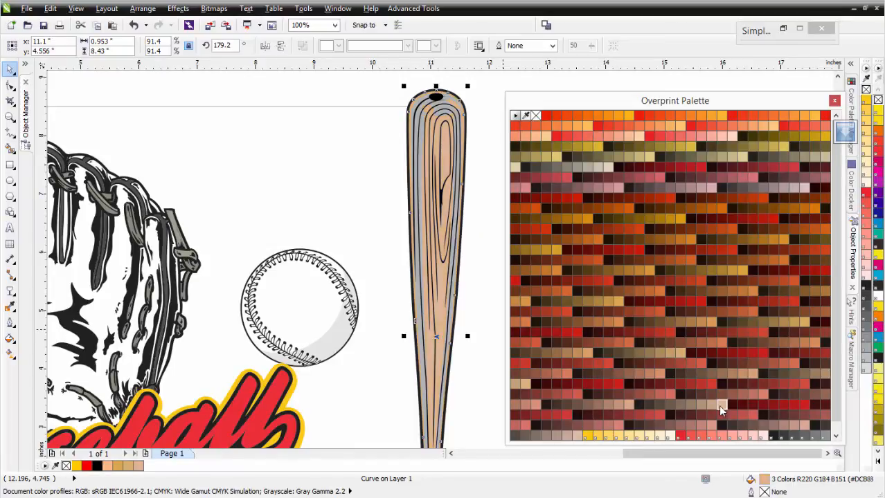
click(525, 385)
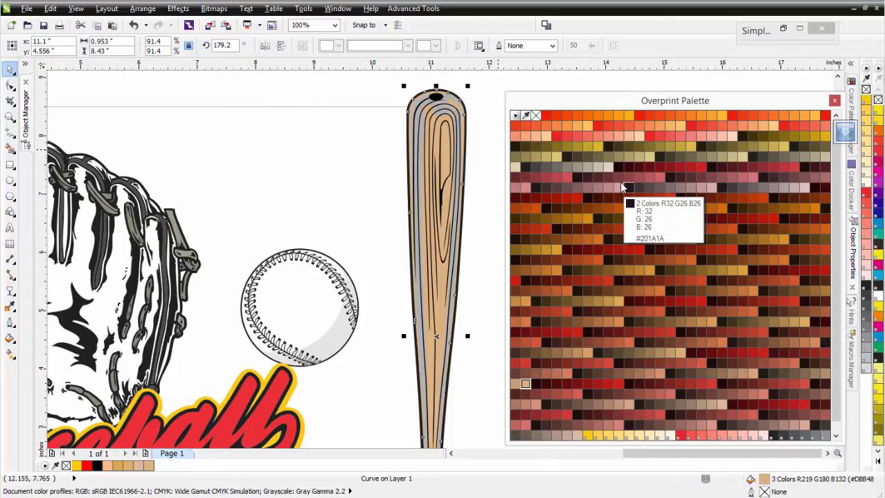
- Fill the bat's gray shading shapes from the overprint palette: R174 G127 B82 for the larger, R217 G158 B103 for the narrower one
click(418, 162)
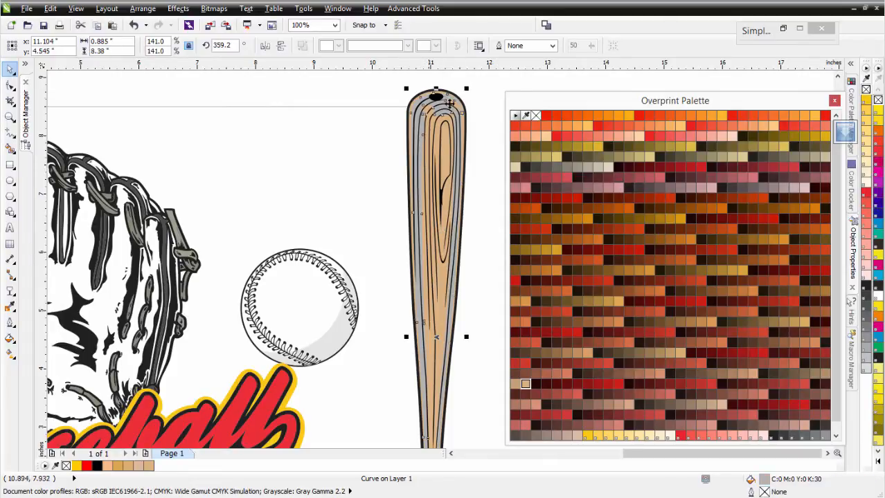
click(565, 353)
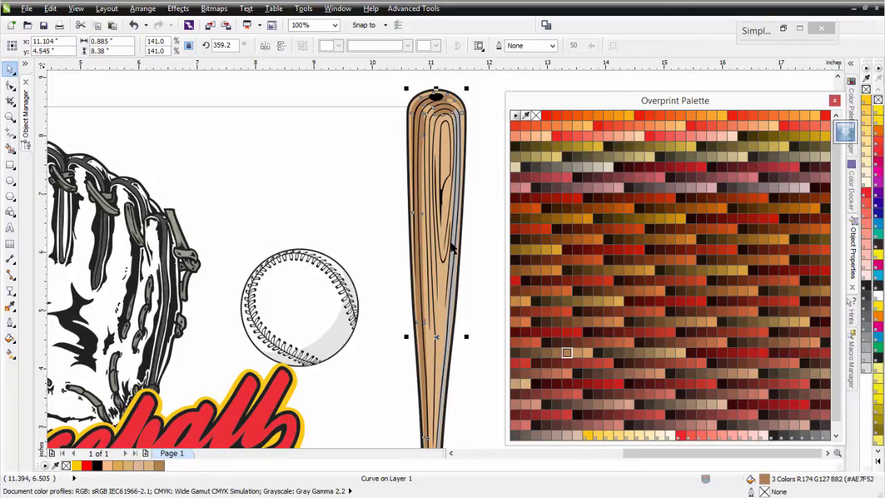
click(455, 304)
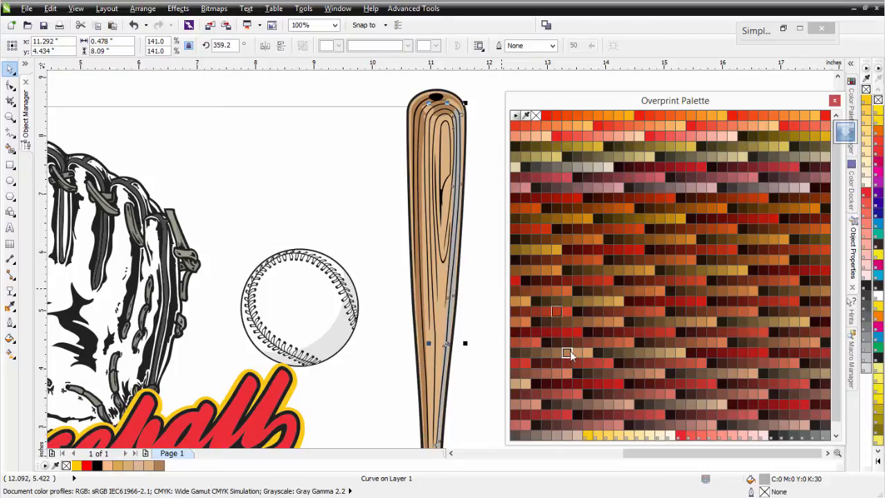
click(587, 354)
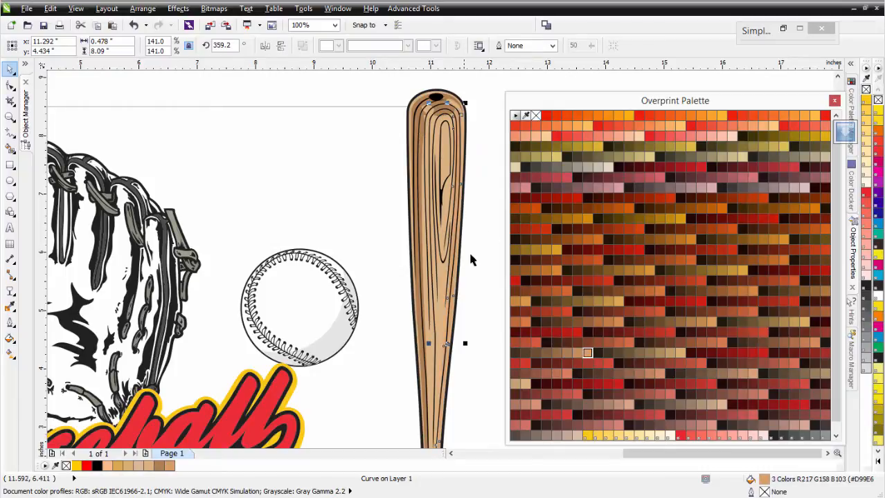
click(440, 314)
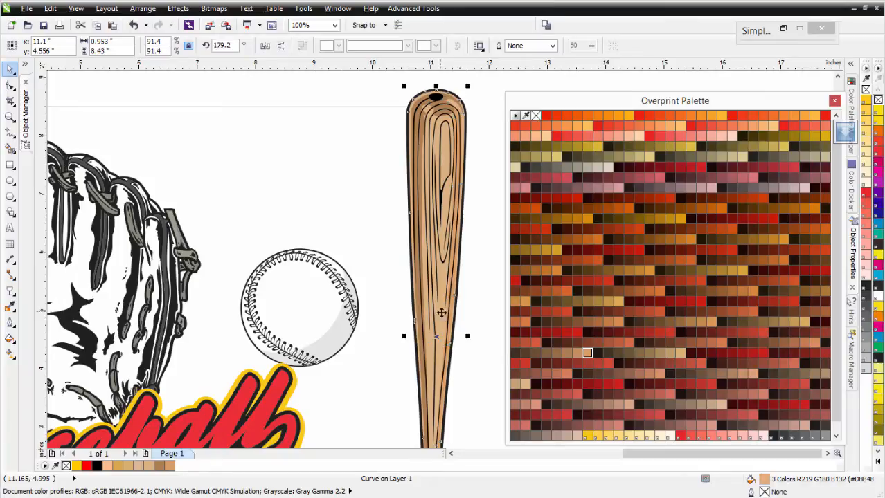
click(587, 355)
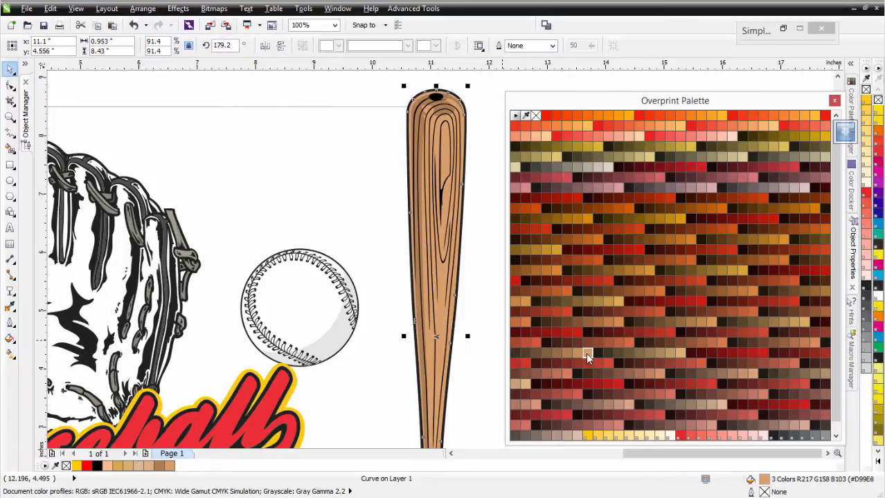
click(525, 384)
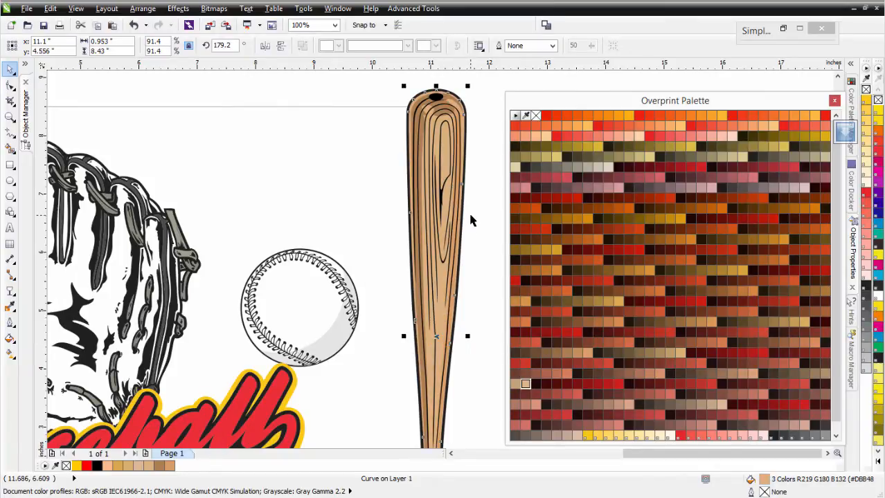
- Fill the bat's black wood grain lines with dark brown R84 G50 B13 from the overprint palette and deselect them
click(441, 192)
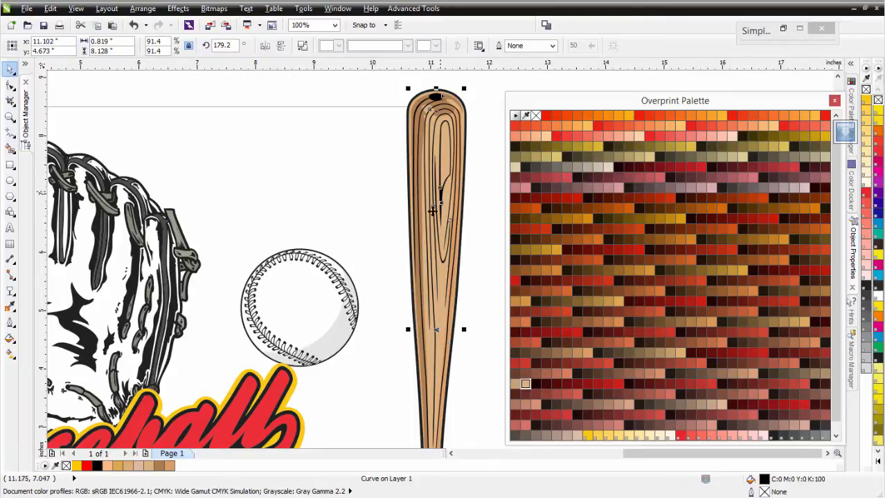
click(628, 239)
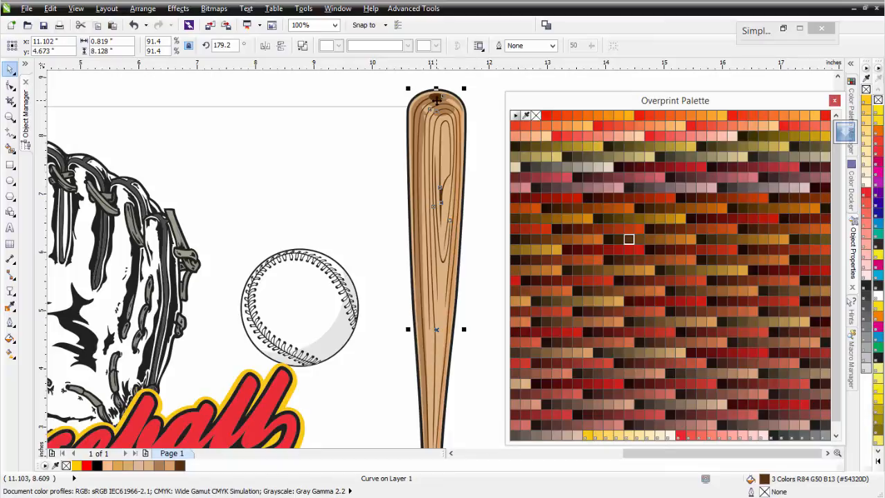
click(485, 300)
- Select all five pieces of the colored bat and group them
scroll(415, 221, down, 2)
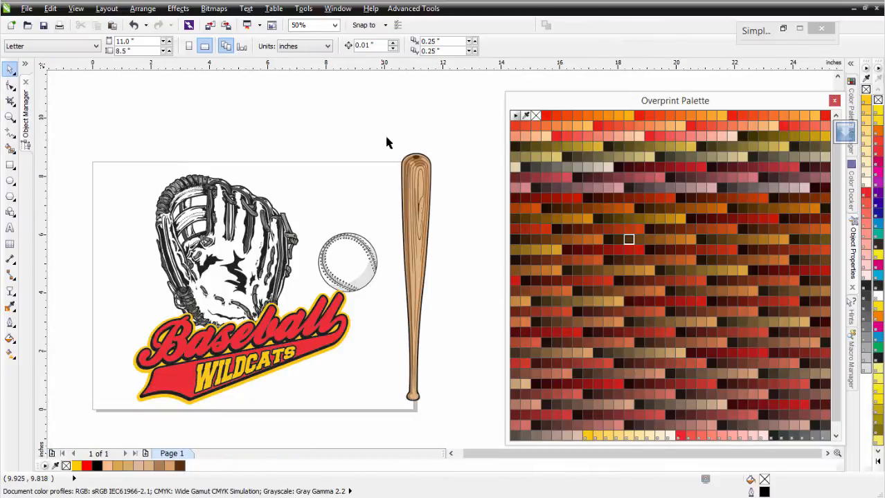
drag(384, 131, 474, 415)
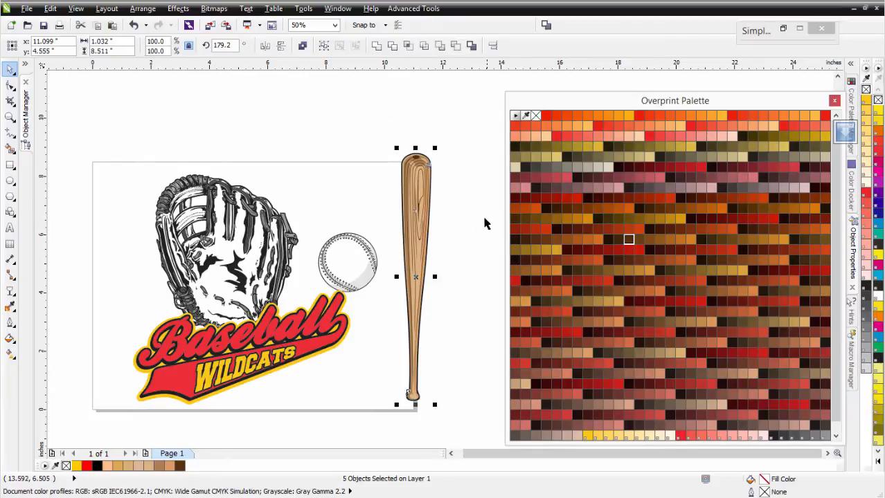
click(323, 46)
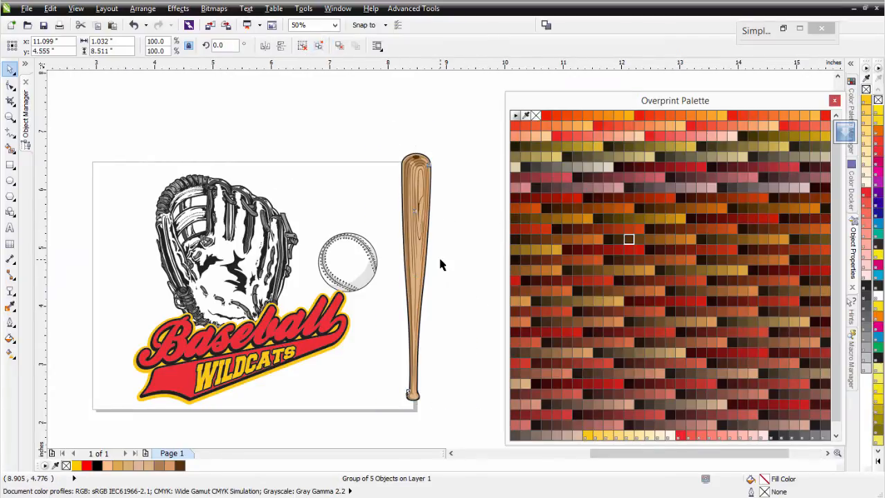
- Ungroup the baseball and fill its stitching with red 100% PANTONE 1788 C from the overprint palette
scroll(438, 255, up, 1)
click(443, 256)
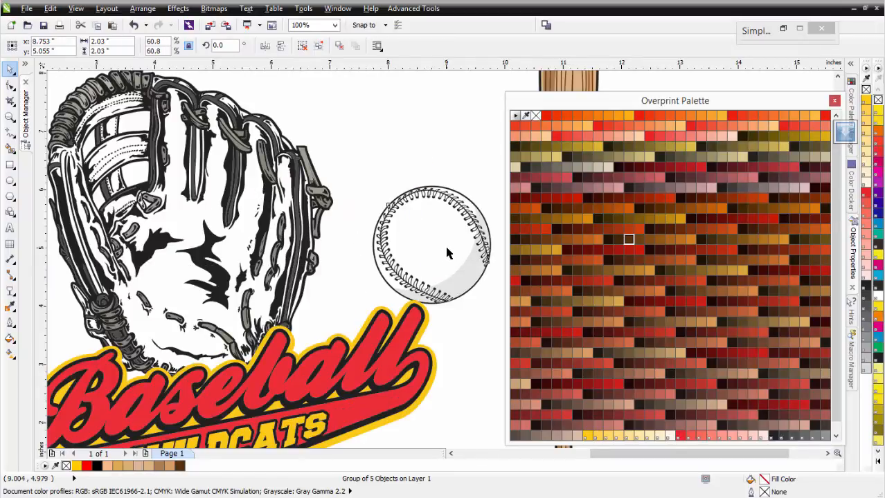
click(318, 46)
click(379, 203)
scroll(387, 225, up, 2)
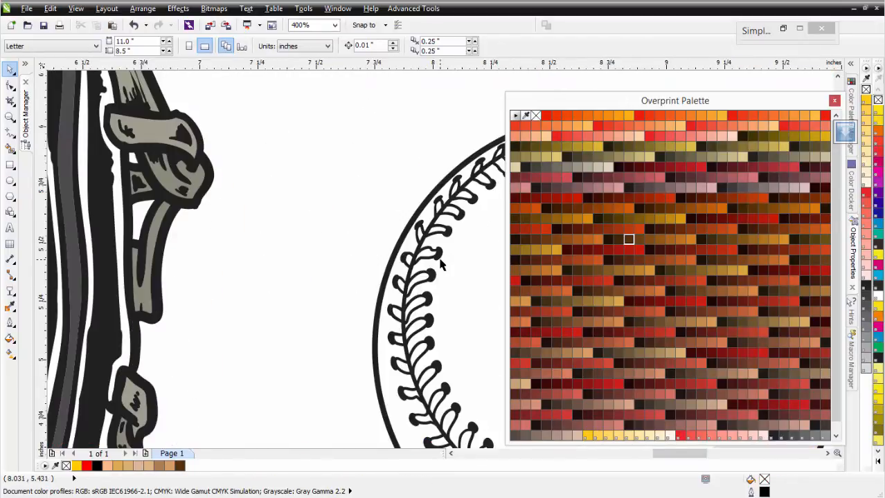
click(432, 257)
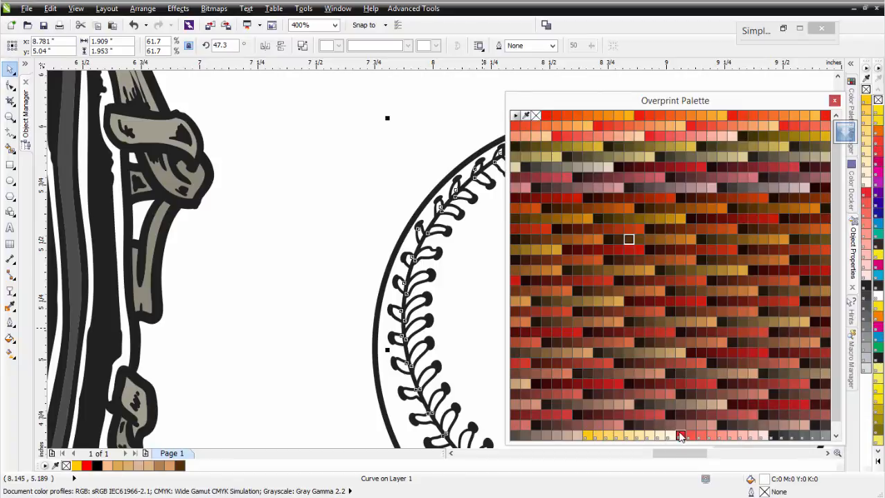
click(680, 436)
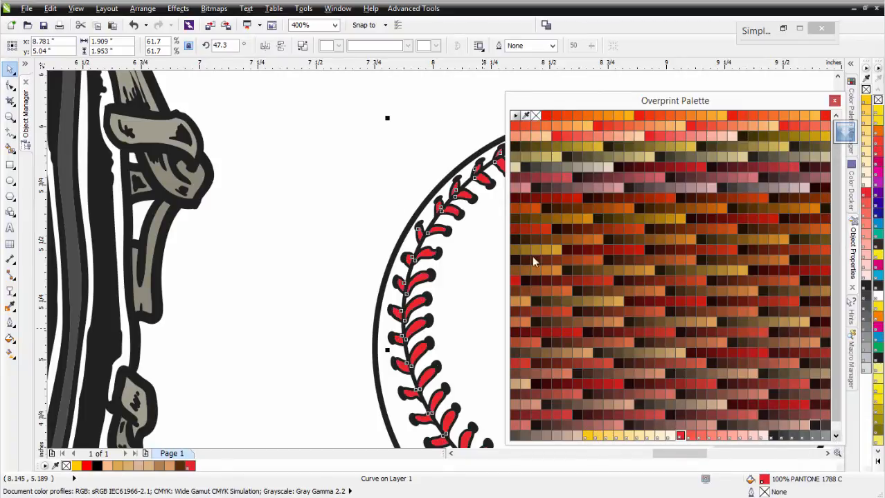
click(392, 182)
- Fill the baseball's light gray shading shape with the 15% PANTONE Hexachrome Black tint from the overprint palette and deselect it
scroll(437, 261, down, 1)
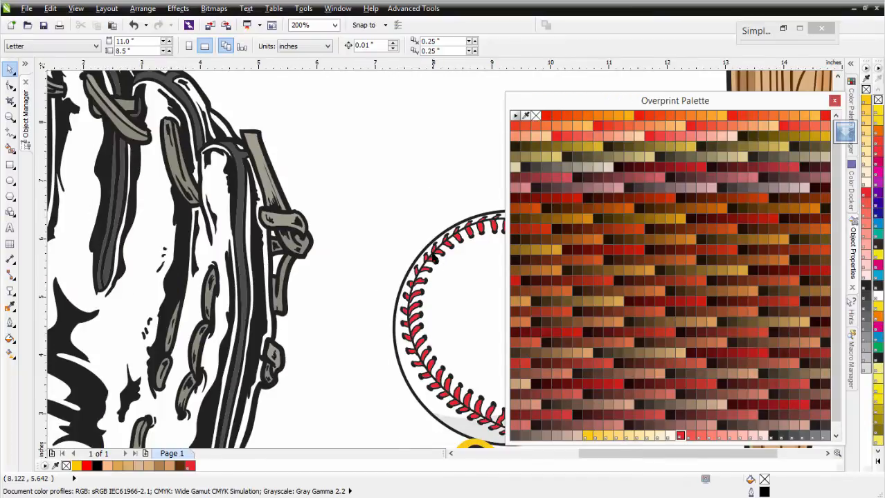
scroll(430, 255, down, 1)
click(496, 338)
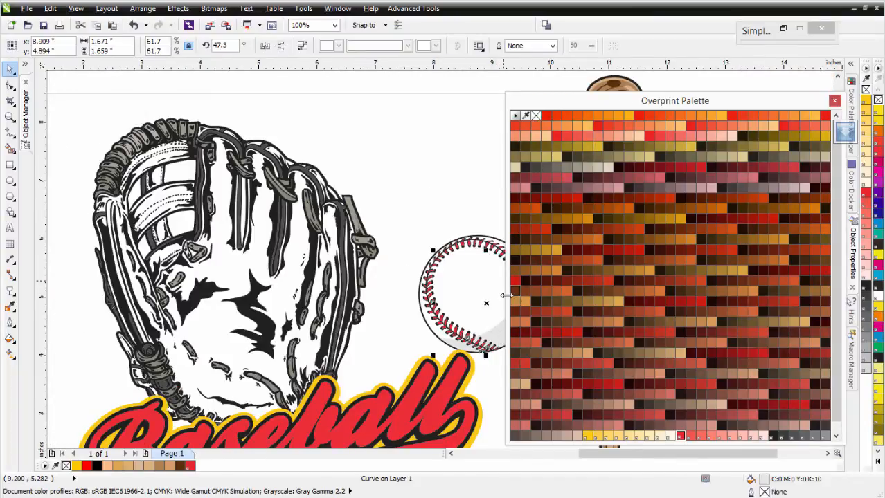
scroll(443, 264, down, 1)
scroll(445, 263, down, 1)
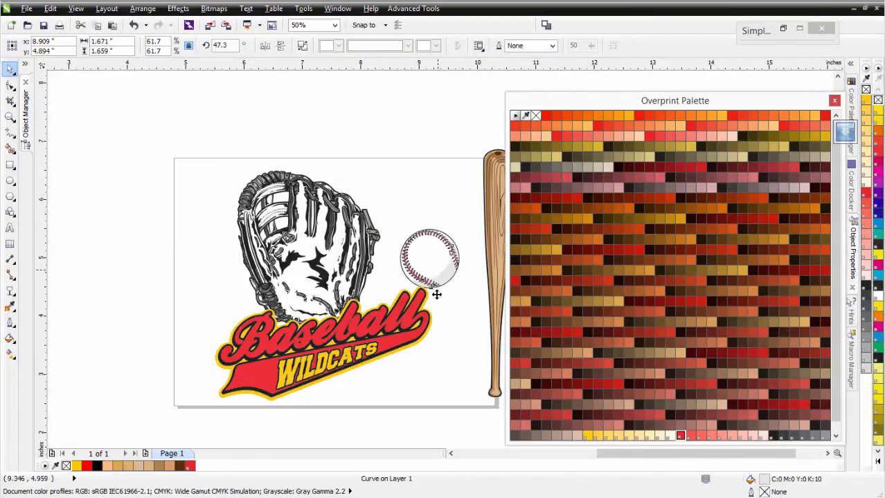
scroll(437, 295, up, 1)
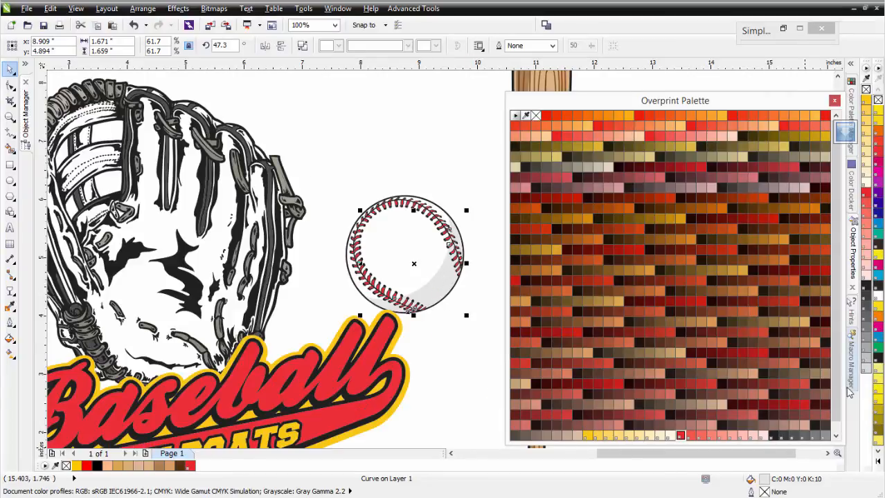
scroll(843, 421, down, 1)
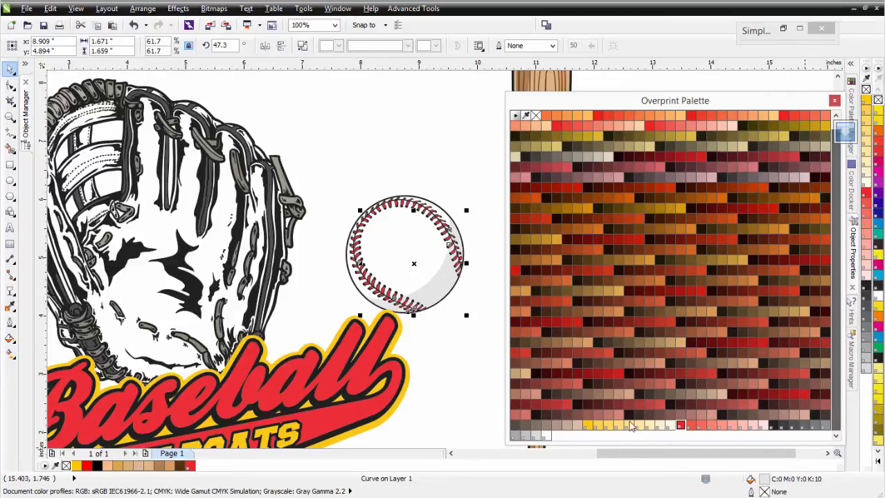
click(536, 436)
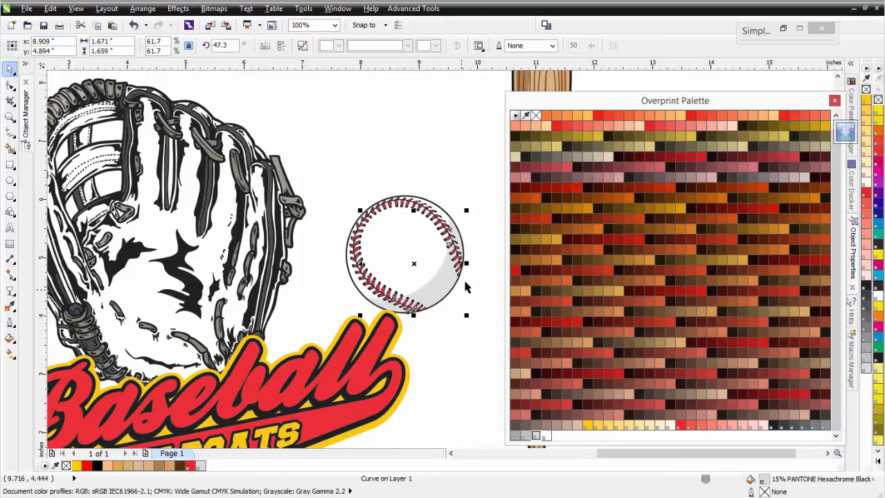
click(461, 173)
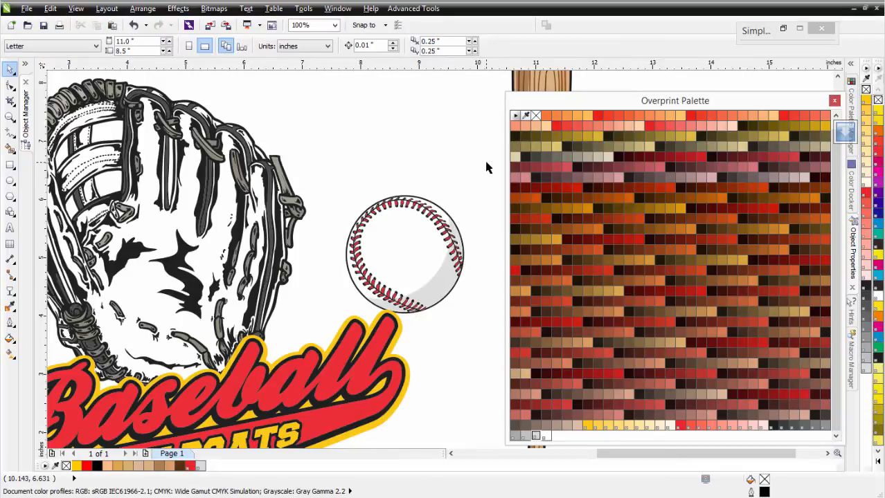
- Group the four pieces of the baseball and move the glove over so that the ball overlaps its edge
drag(486, 167, 323, 338)
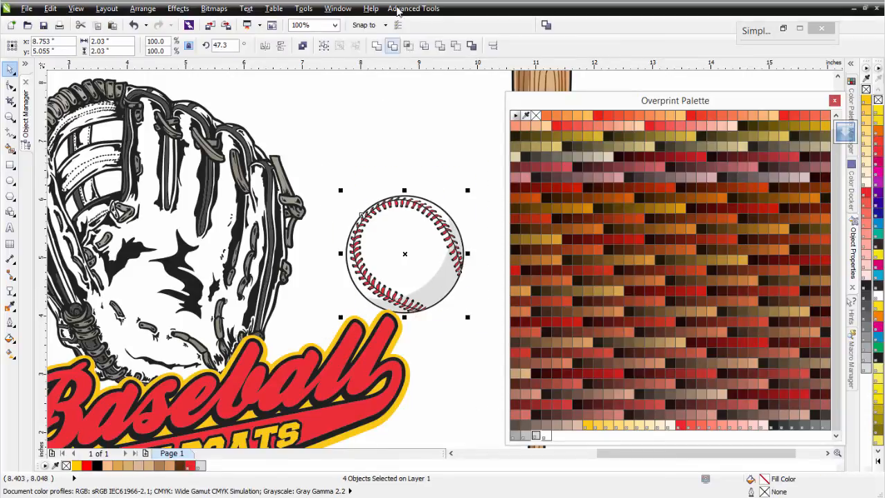
click(323, 46)
click(224, 207)
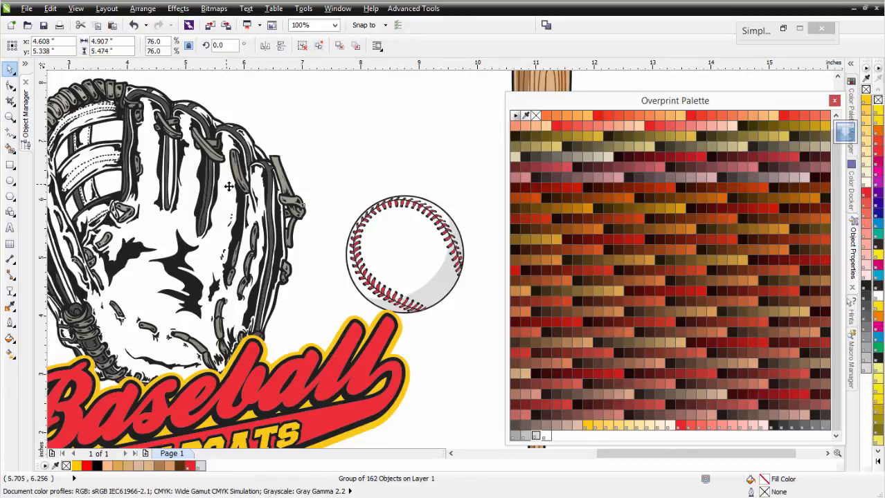
drag(228, 187, 351, 183)
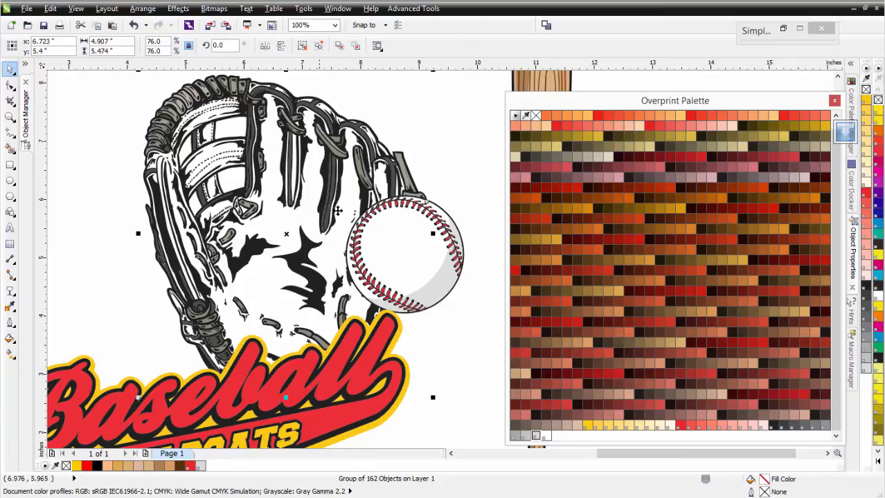
- Create a selection palette of the glove's colors in SimpleSeps OverPrint's color management and select all of the glove's white-filled objects
click(783, 28)
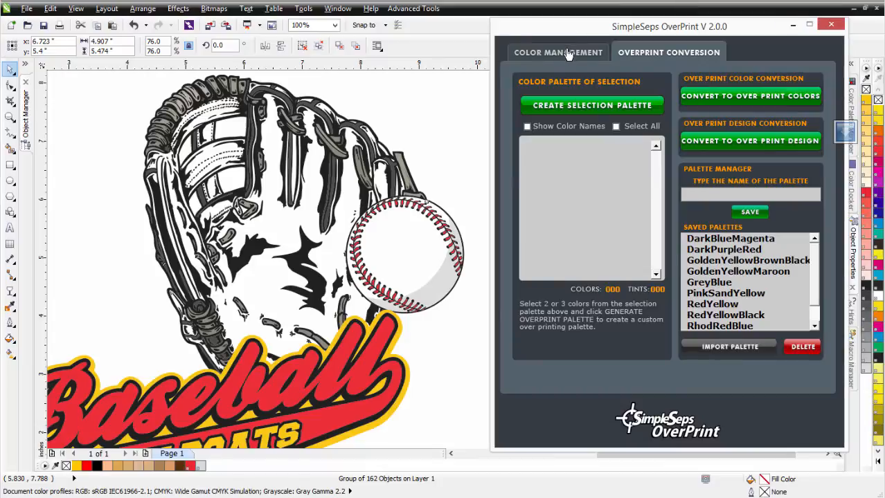
click(567, 54)
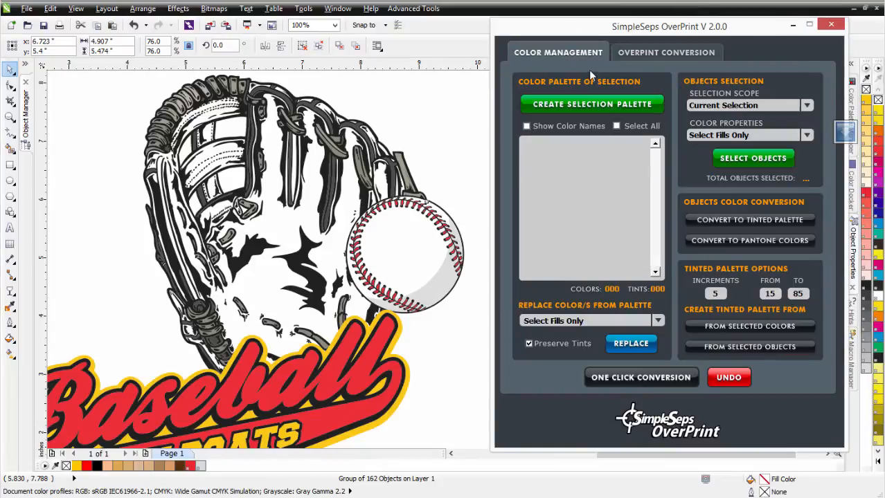
click(592, 106)
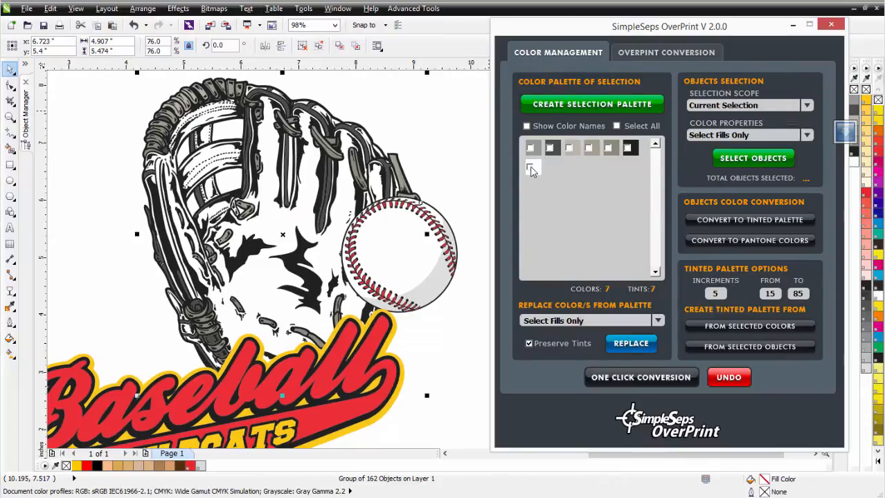
click(530, 169)
click(734, 158)
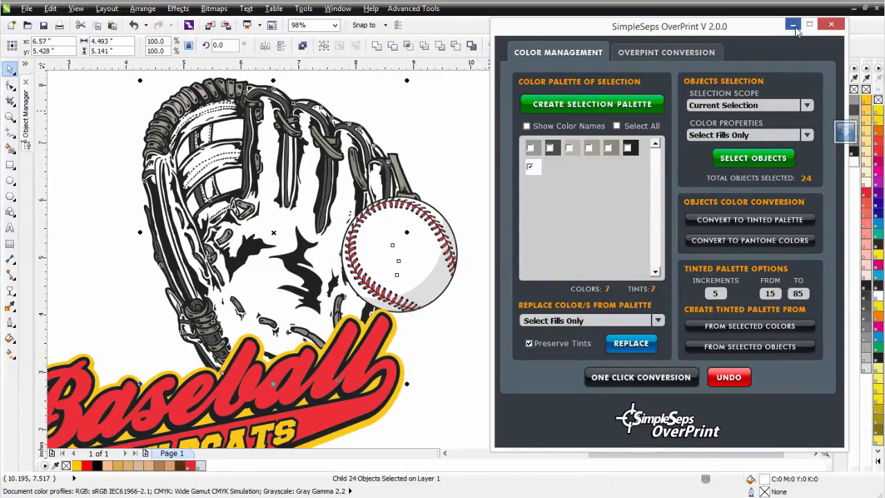
- Try overprint golds R196 G147 B54 and R218 G163 B60 on the selected glove leather, ending with tan R217 G158 B103
click(793, 26)
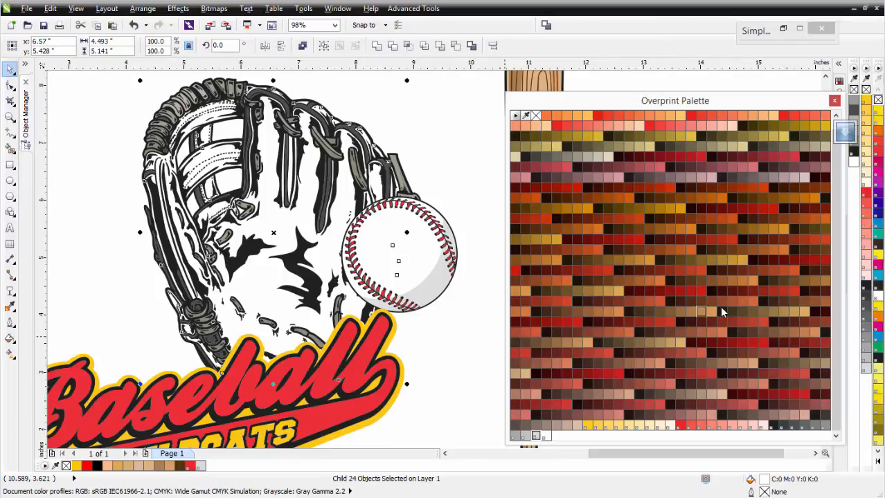
click(732, 260)
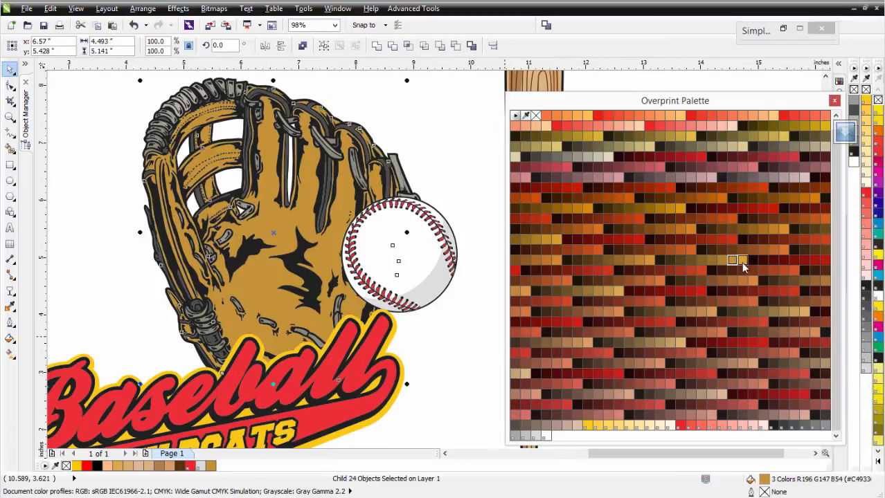
click(742, 261)
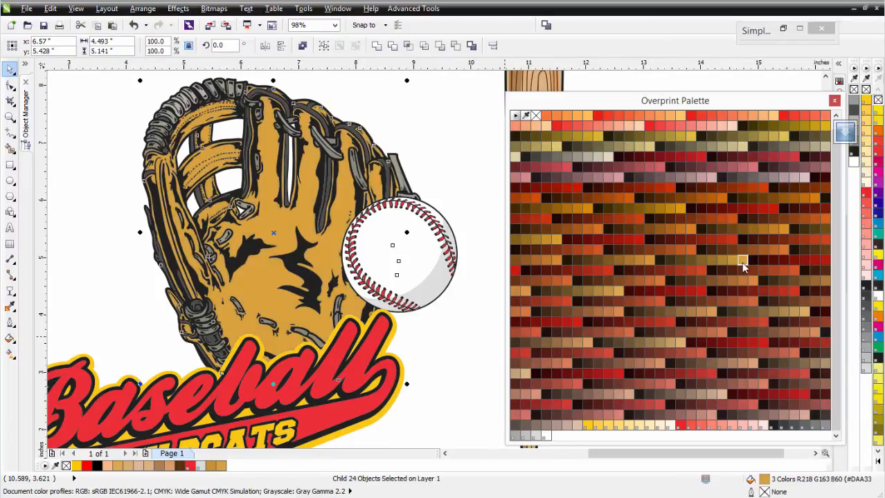
click(588, 343)
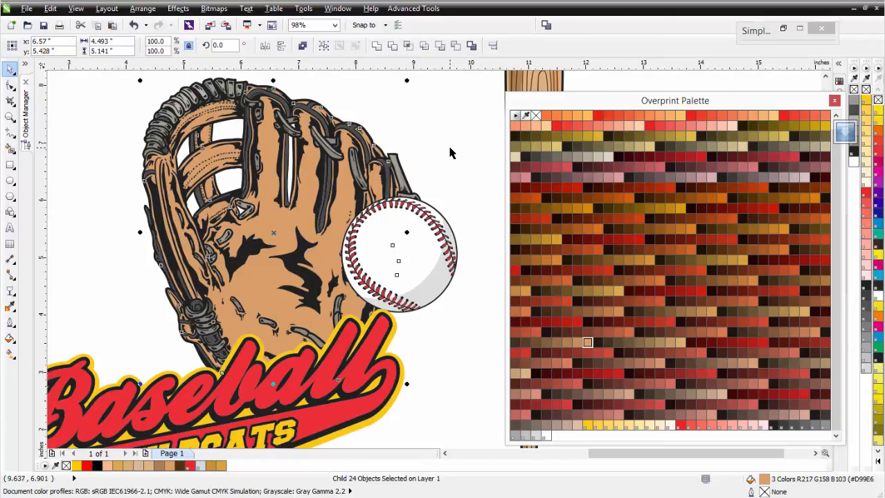
- Show color names, recreate the selection palette for the whole glove, and select its objects filled with 70% Black
click(782, 28)
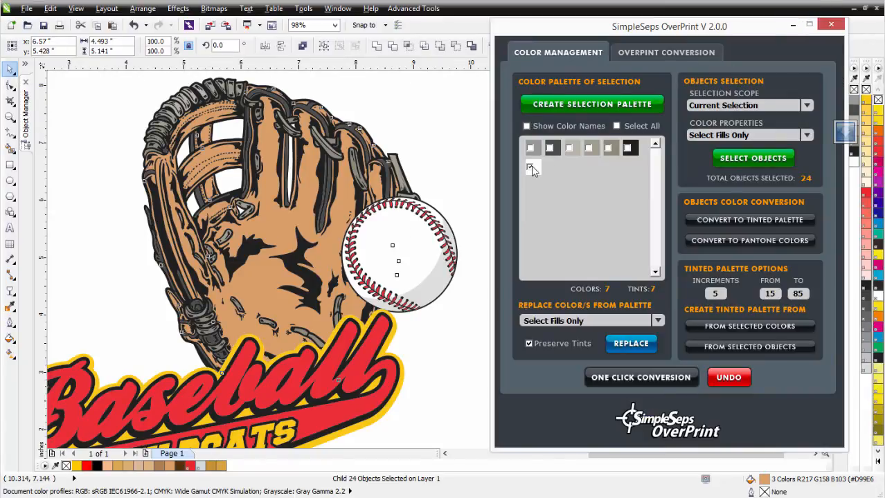
click(526, 127)
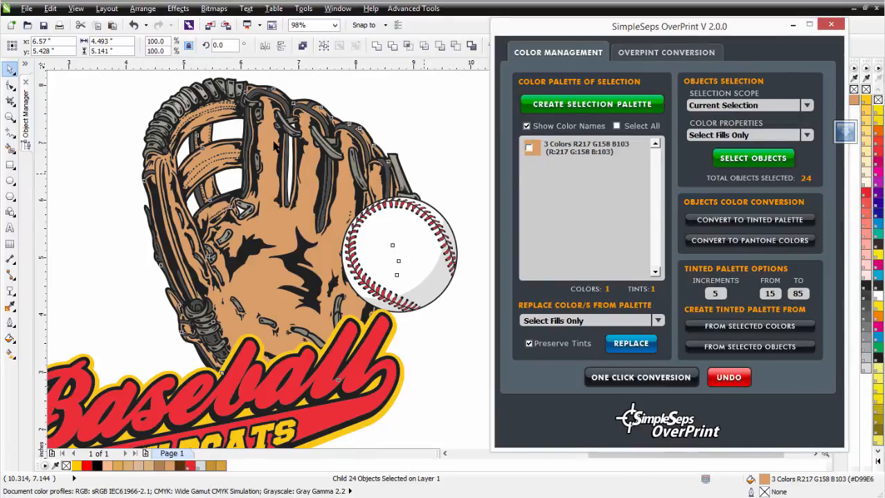
click(376, 103)
click(340, 135)
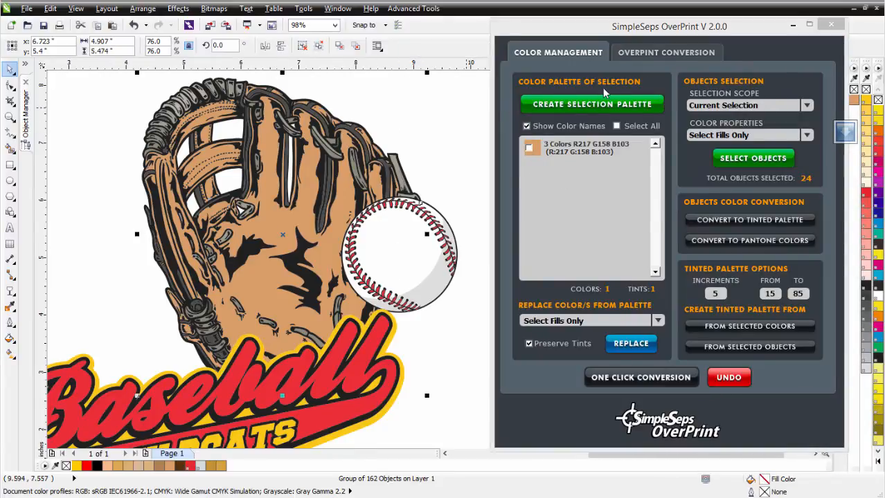
click(593, 107)
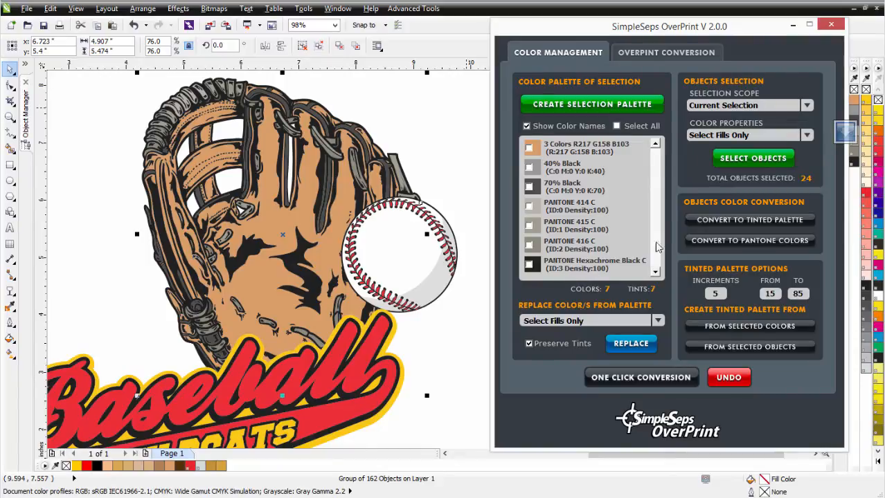
click(529, 188)
click(753, 159)
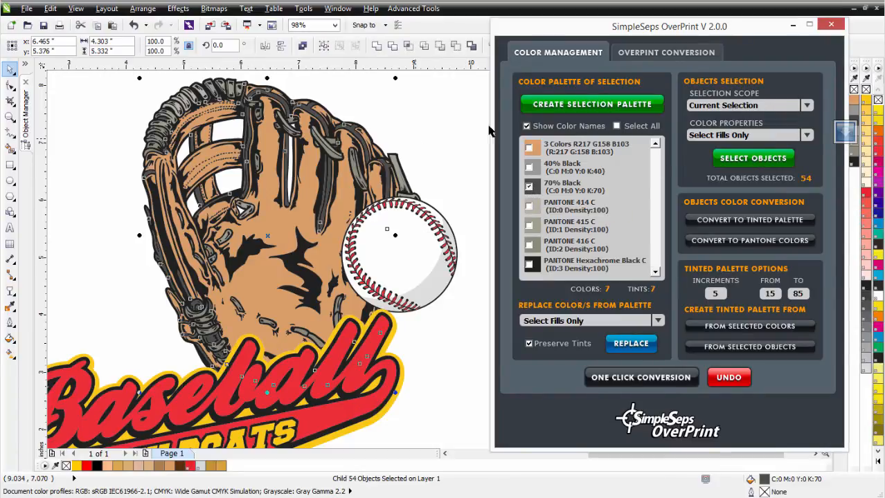
- Fill the selected dark gray glove shapes with brown R171 G94 B44 from the overprint palette and deselect them
click(793, 24)
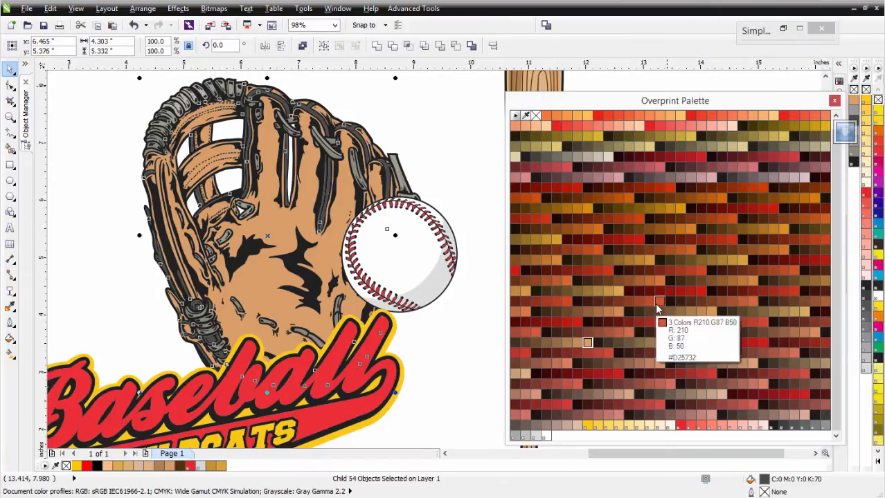
click(638, 280)
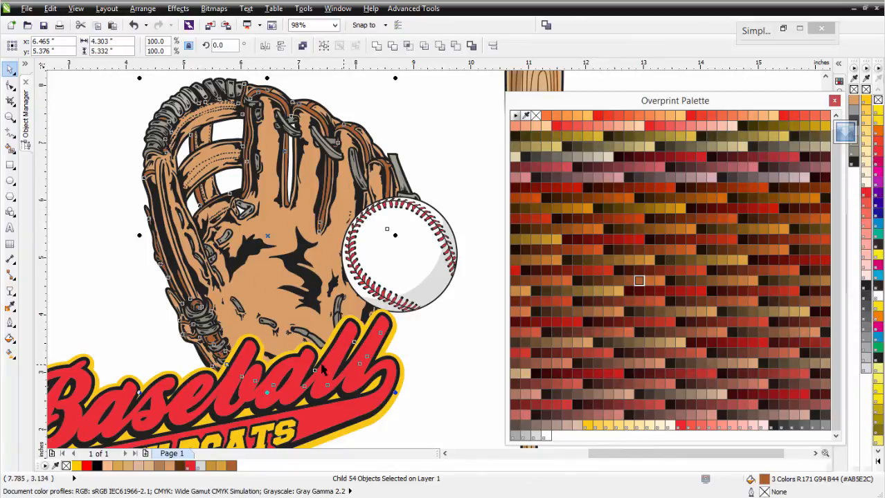
click(418, 114)
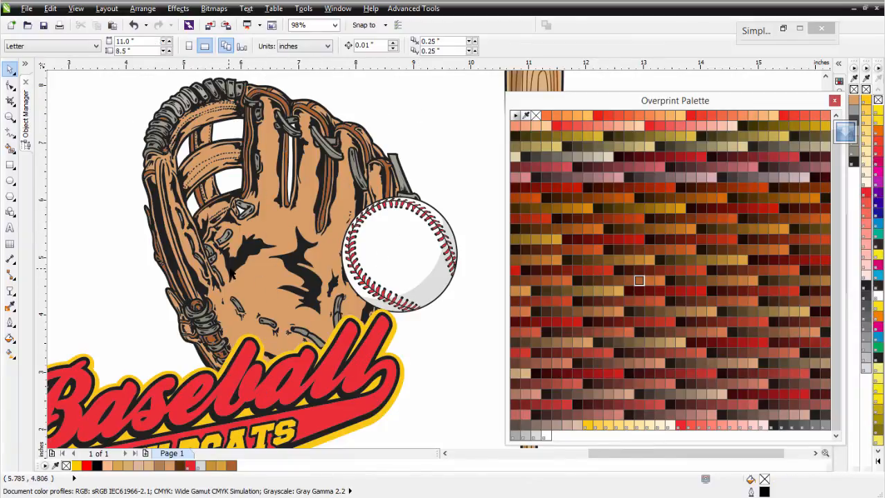
- Move the floating overprint palette off the artwork and dock it as a single row above the horizontal ruler
scroll(230, 268, down, 1)
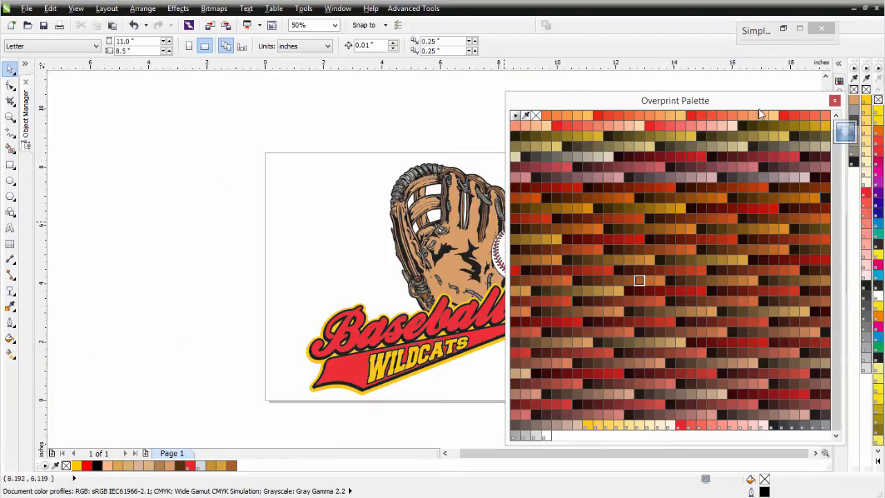
drag(791, 109, 317, 136)
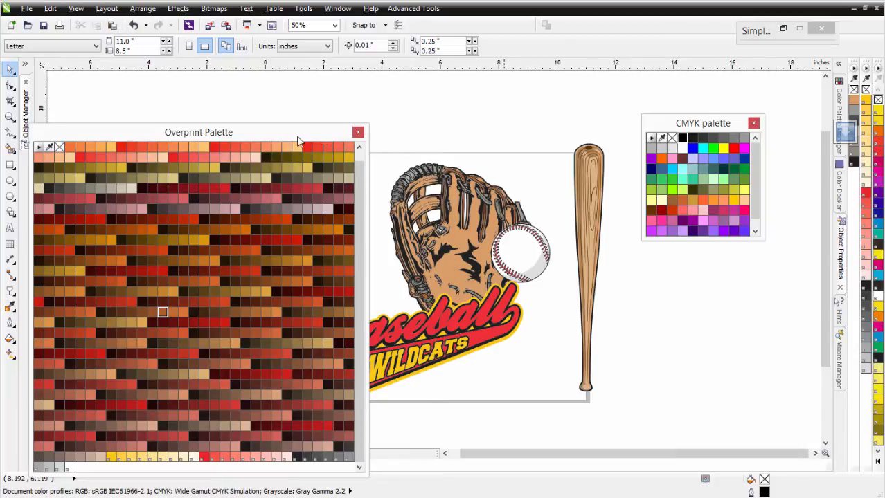
drag(298, 141, 686, 55)
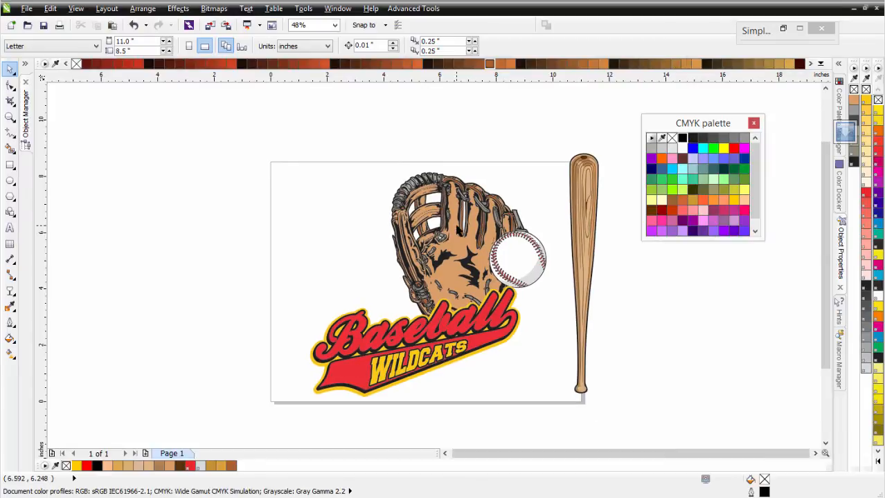
- Move the glove down behind the Baseball Wildcats lettering, clear of the ball
drag(458, 211, 431, 239)
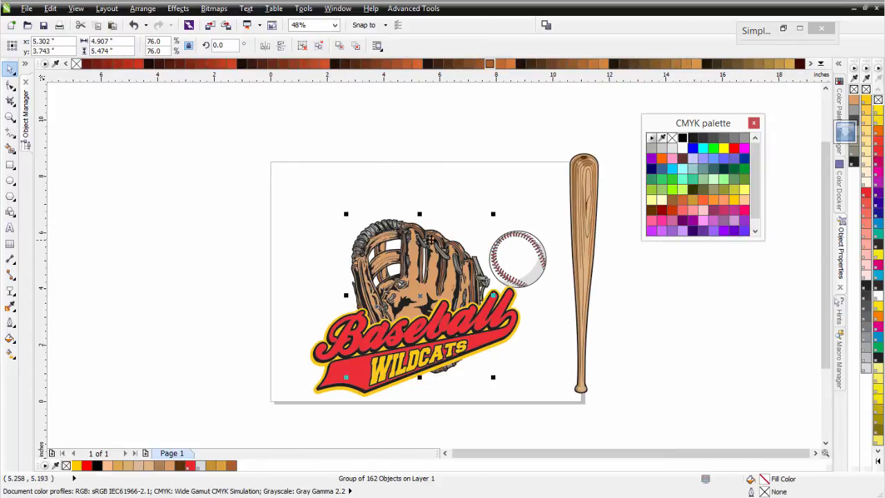
click(530, 272)
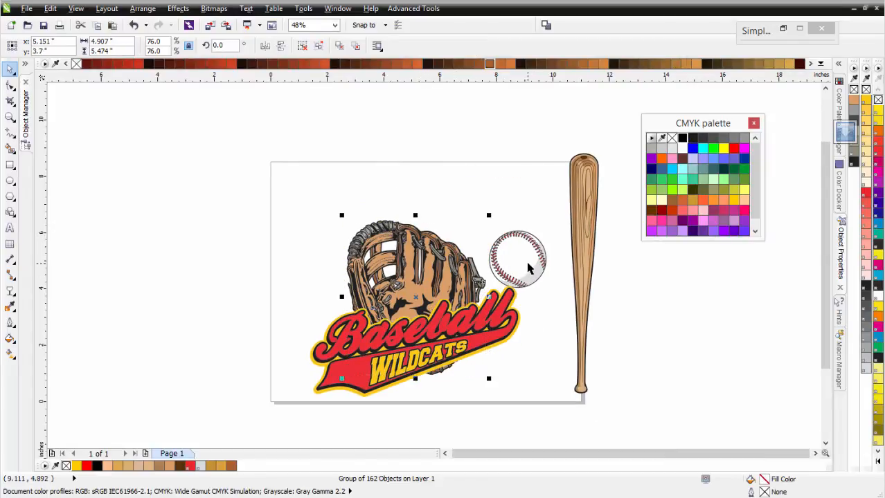
- Place the baseball in the pocket of the glove and center the upright bat behind the glove
drag(524, 251, 408, 288)
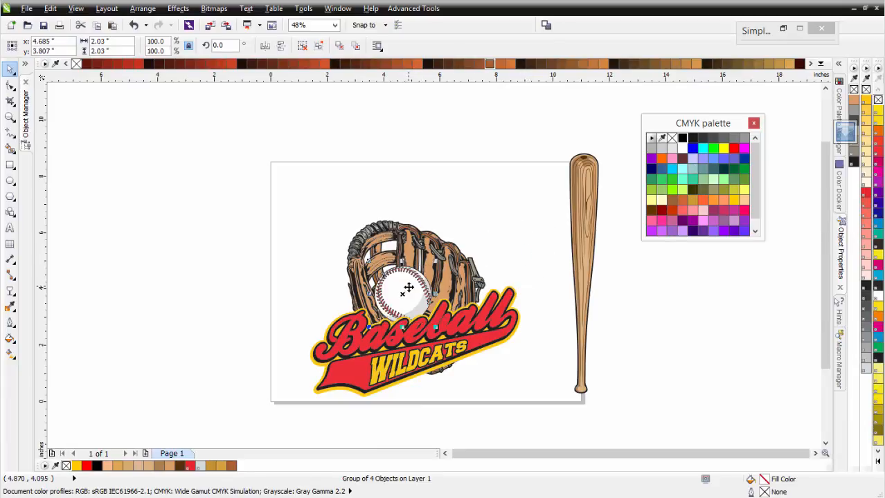
click(584, 245)
drag(584, 245, 413, 254)
- Rotate the bat to 323.8° so it leans right and enlarge it to 125%
click(416, 217)
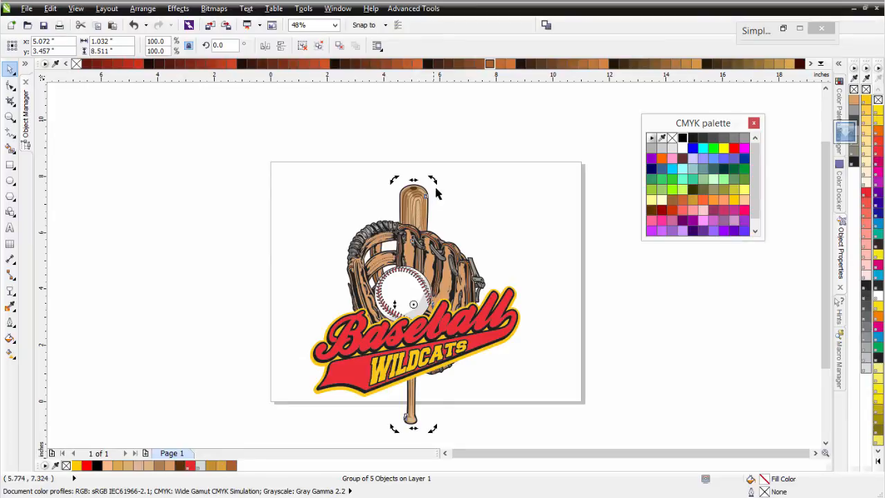
drag(433, 181, 526, 179)
click(479, 221)
drag(490, 206, 495, 201)
- Place a duplicate of the tilted bat to the left of the original and mirror it horizontally
right_click(414, 201)
drag(482, 200, 408, 201)
click(265, 46)
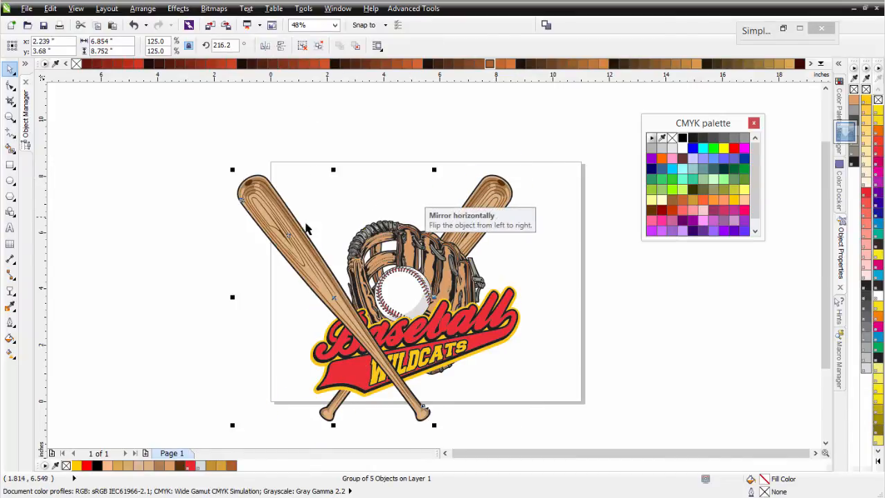
- Send the mirrored bat to the back of the page and move it right so the two bats cross behind the glove
right_click(281, 230)
mouse_move(376, 416)
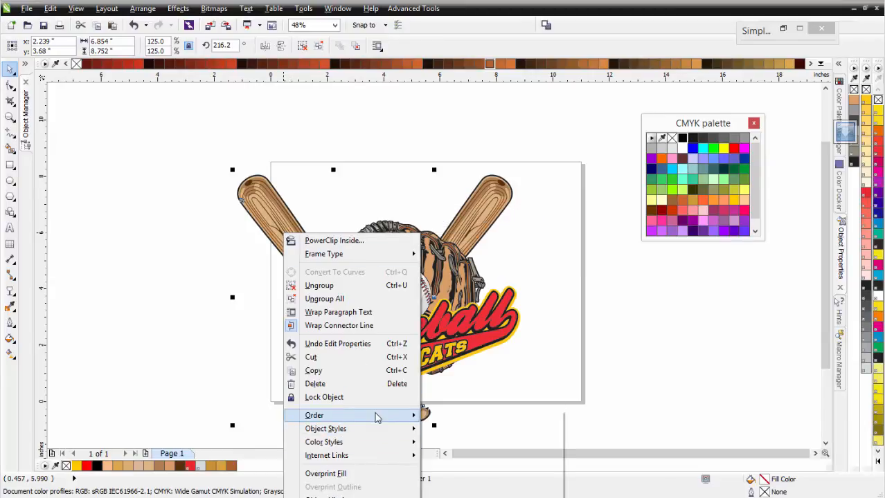
click(474, 427)
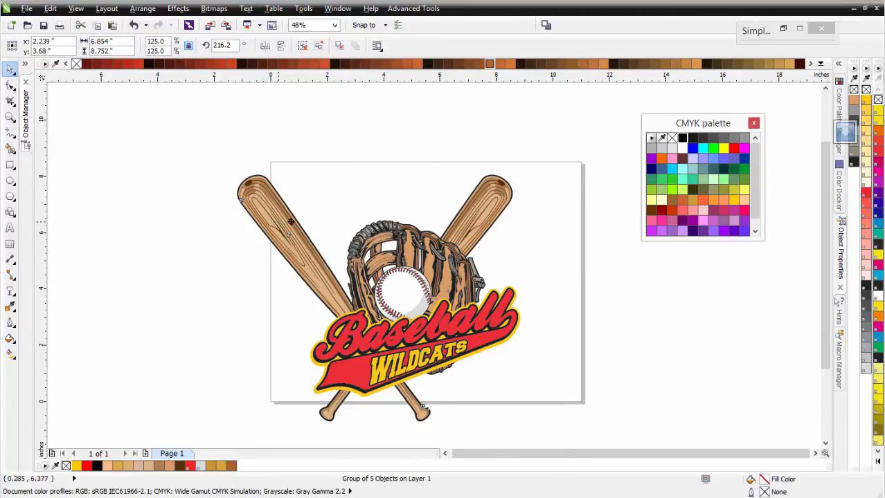
drag(289, 233, 343, 219)
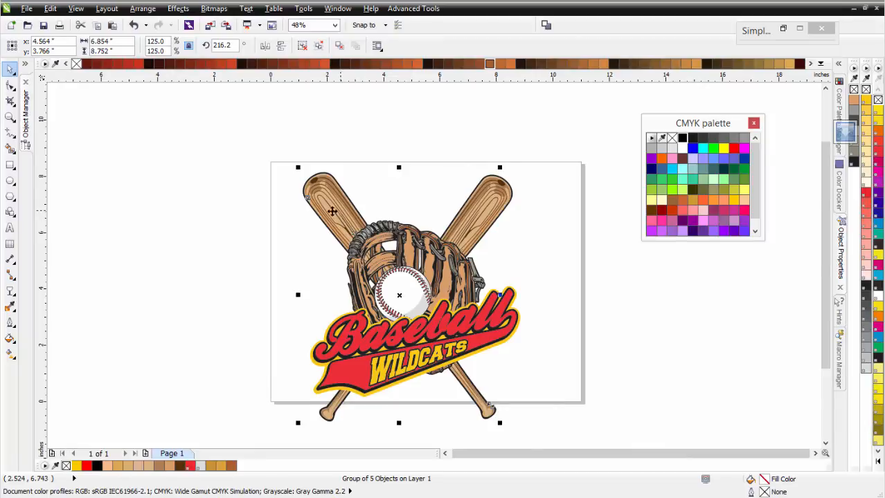
- Rotate the left bat to 226.4° and shift it slightly down and right toward the glove
click(334, 203)
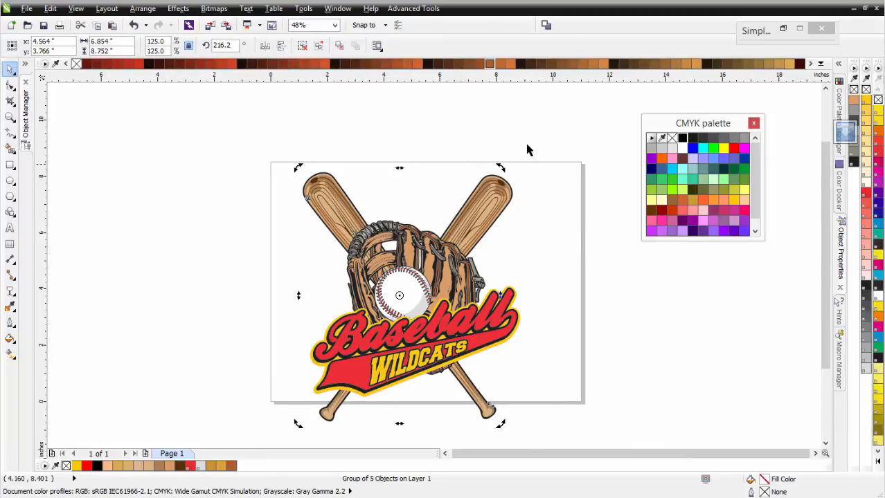
drag(494, 164, 469, 165)
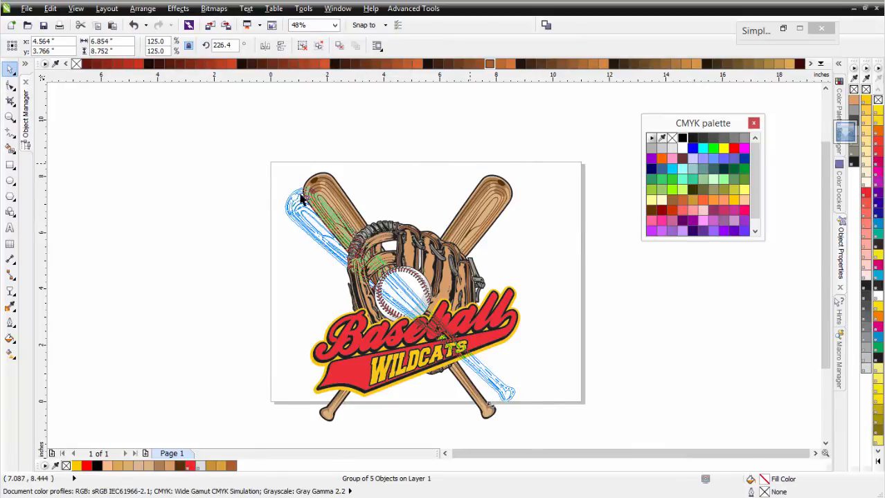
drag(317, 215, 325, 223)
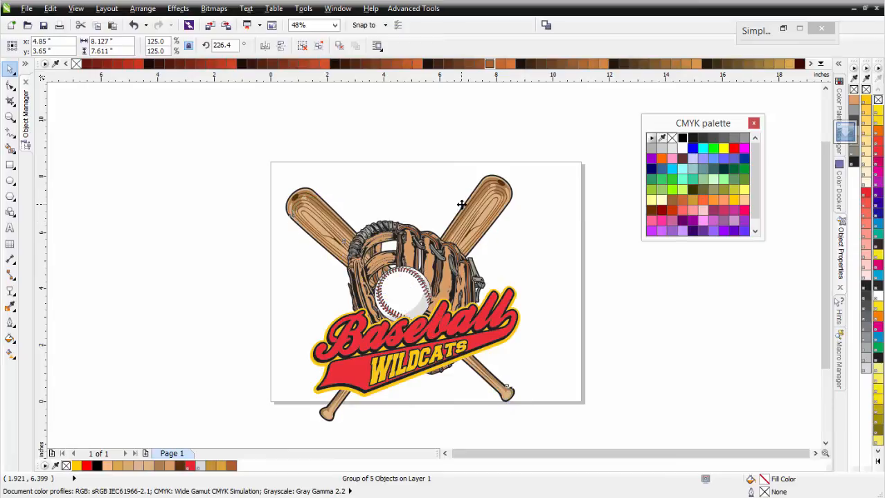
- Replace the right bat with a horizontally mirrored copy of the left bat, positioned level with it
click(494, 219)
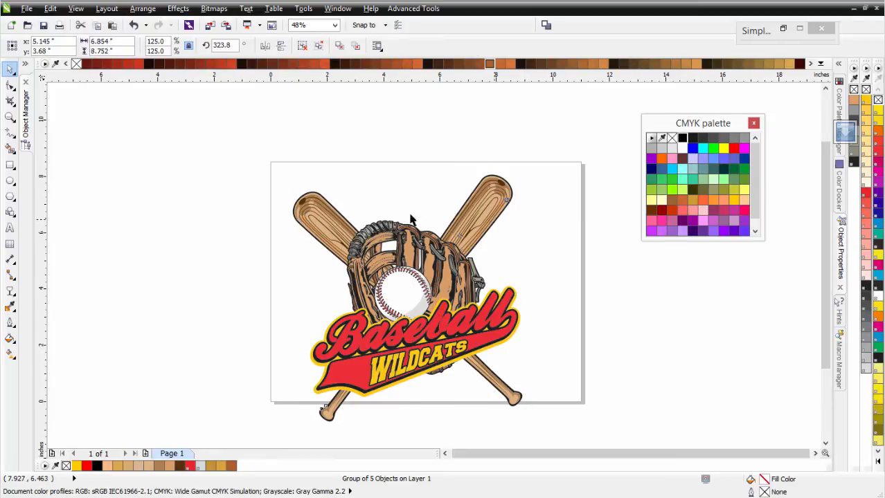
key(Delete)
click(323, 214)
drag(325, 216, 403, 215)
right_click(403, 215)
click(264, 46)
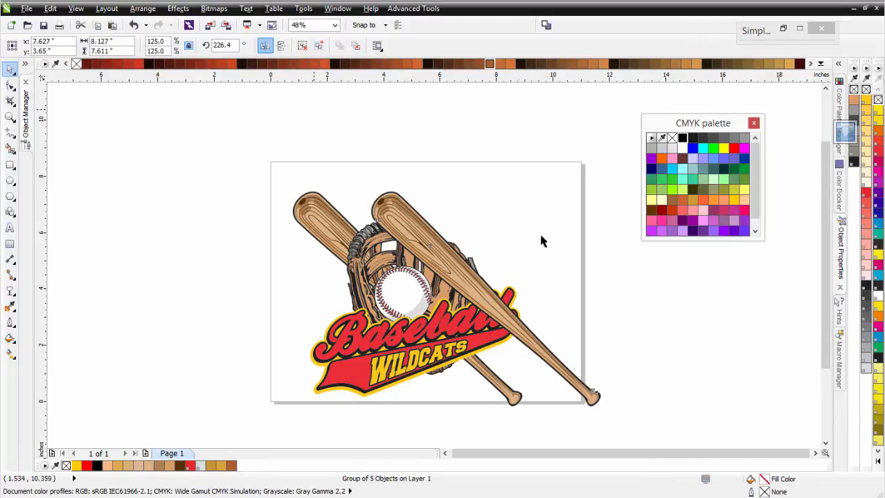
drag(561, 225, 494, 244)
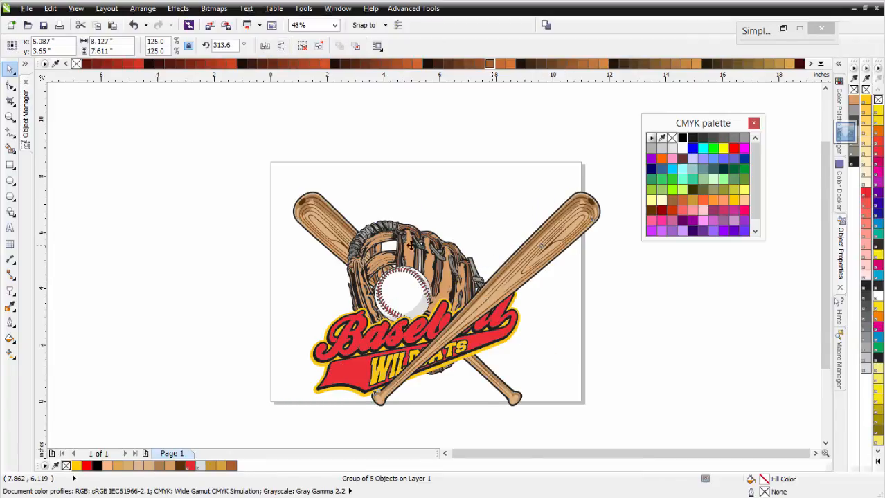
- Align the two bats on their vertical center axis and send the new right bat to the back of the page
shift+click(337, 222)
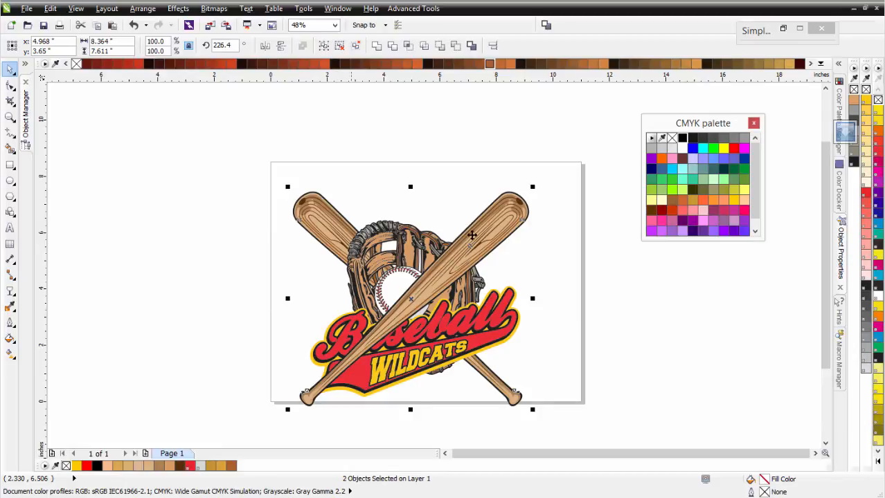
key(c)
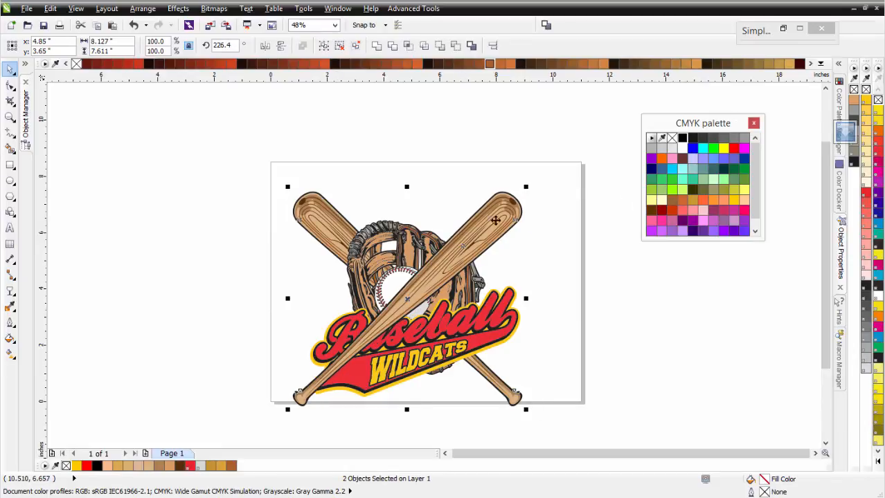
click(544, 239)
click(492, 225)
right_click(492, 225)
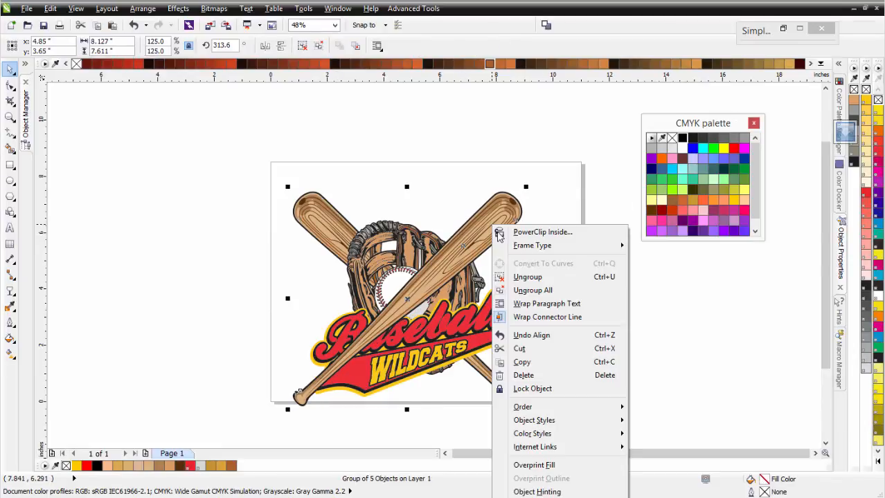
mouse_move(593, 408)
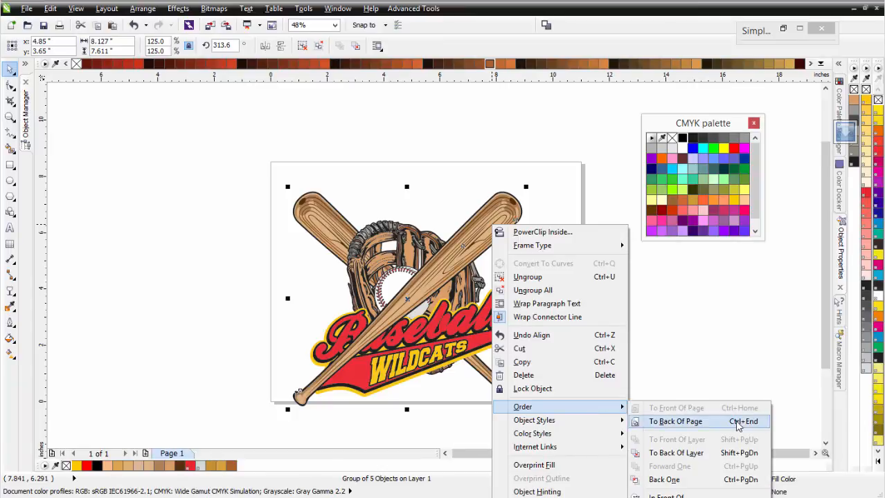
click(741, 421)
click(544, 275)
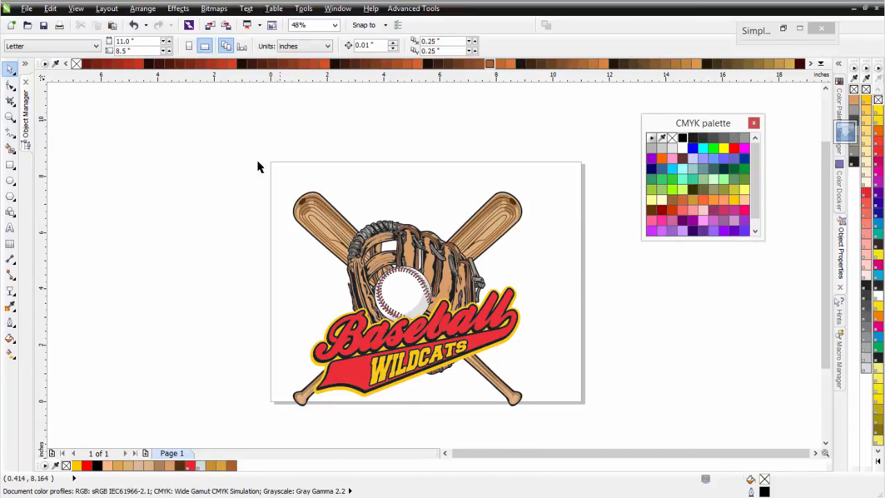
- Scale the glove and ball together to 84.2% and reposition them between the crossed bats above the lettering
drag(496, 157, 348, 412)
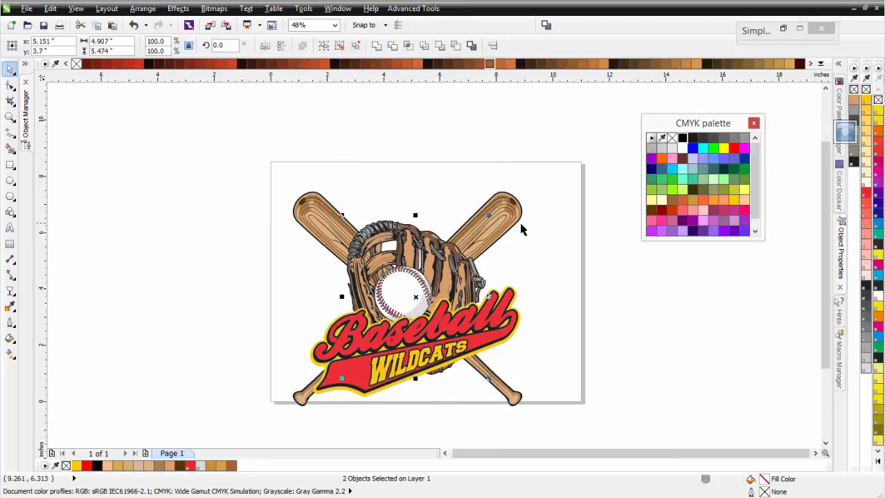
drag(488, 216, 465, 240)
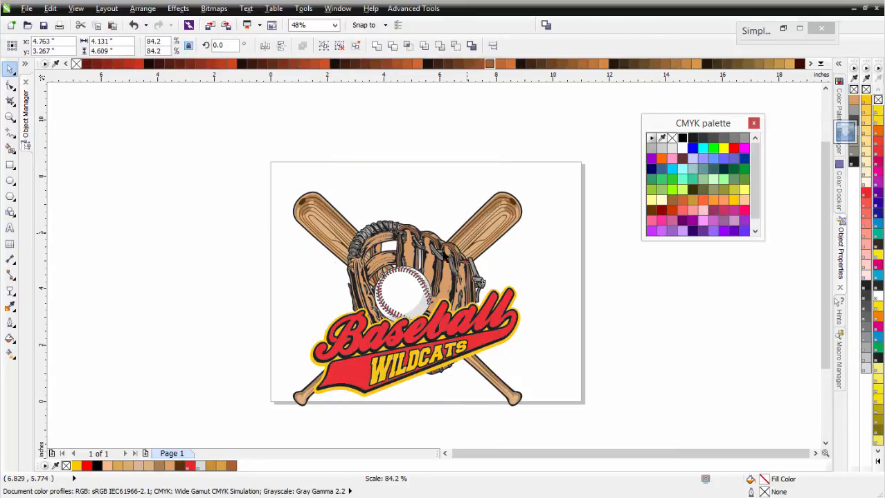
drag(400, 310, 409, 301)
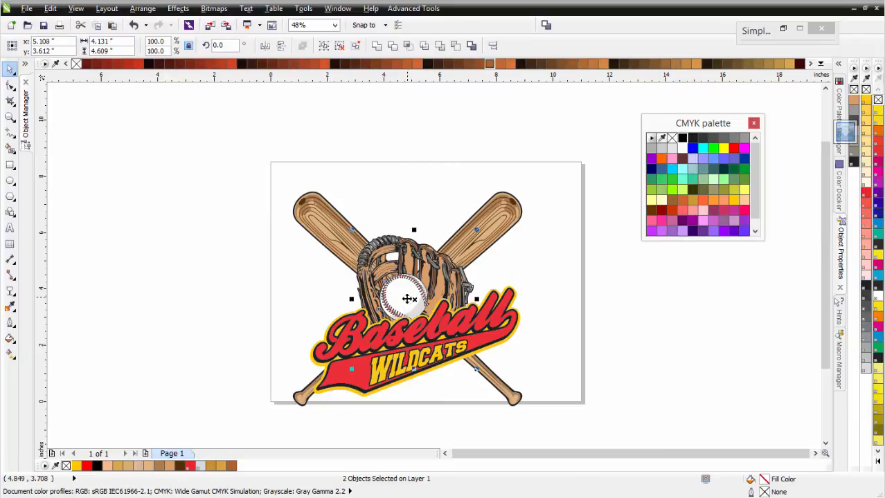
drag(421, 356, 415, 352)
- Move the entire design to the center of the page and deselect it
drag(162, 151, 595, 423)
drag(434, 279, 430, 276)
click(275, 252)
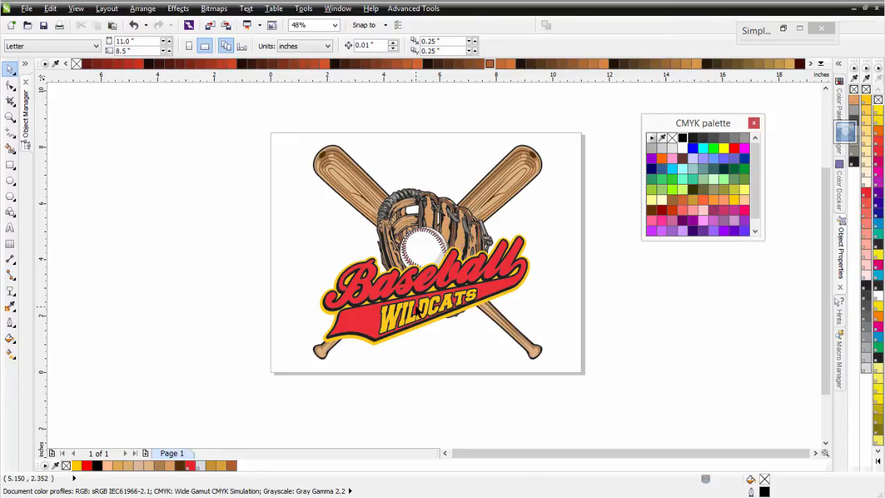
- Scale the Baseball Wildcats lettering to 94.2% and center it slightly lower across the glove and bats
click(418, 312)
drag(319, 344, 331, 339)
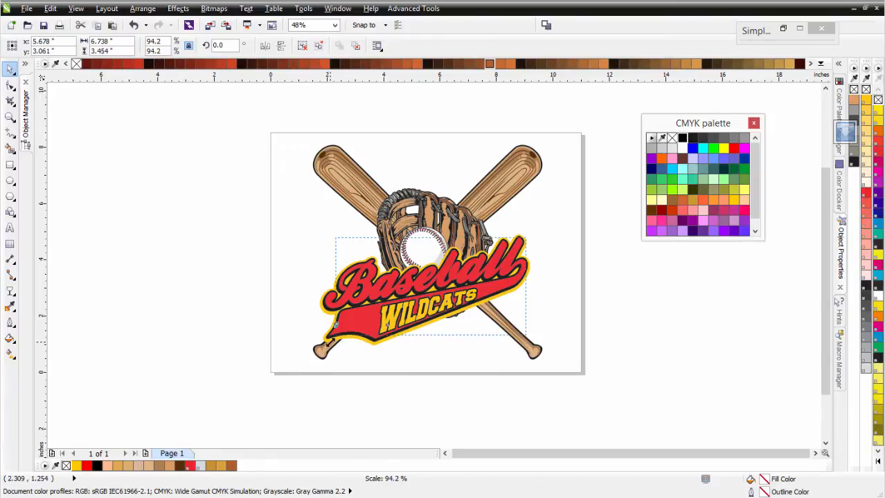
drag(445, 302, 446, 308)
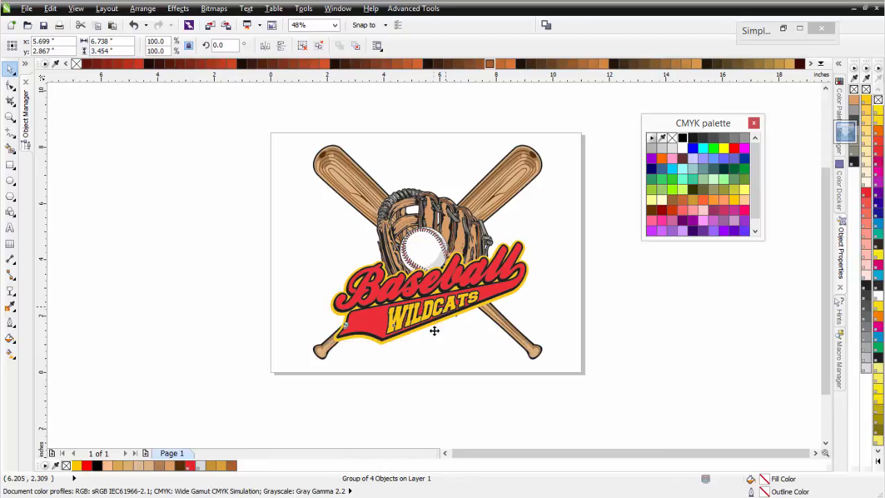
click(448, 359)
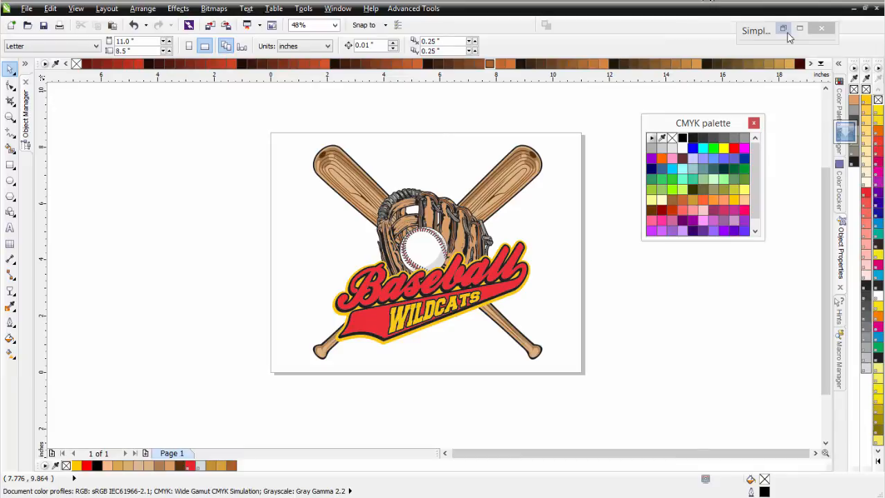
- Restore the SimpleSeps OverPrint window, select the whole design and convert it to overprint colors with the overprint conversion tools
click(783, 29)
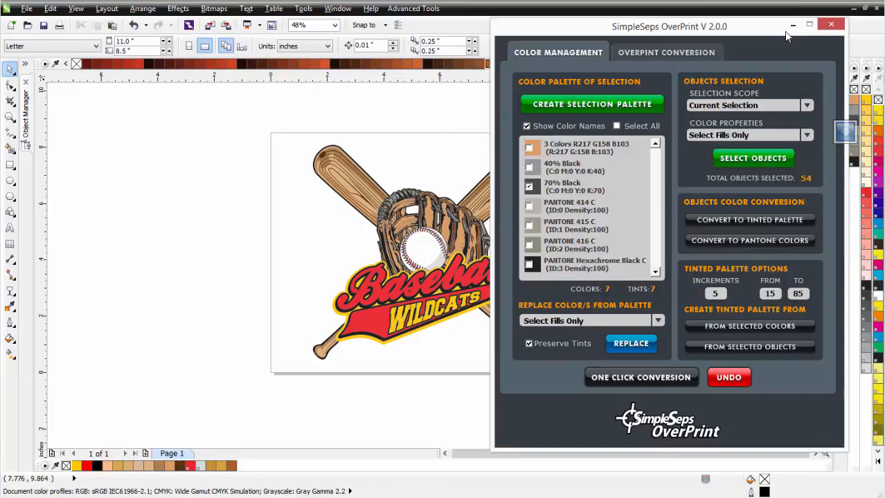
click(659, 54)
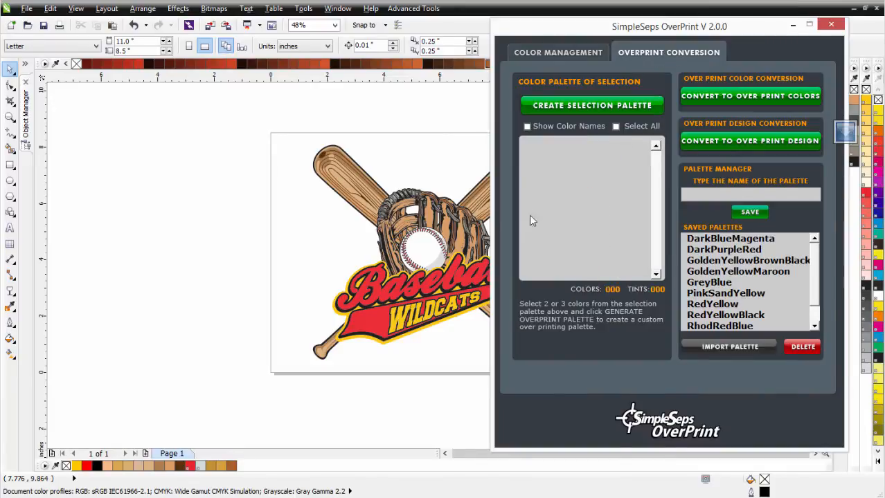
drag(222, 128, 726, 412)
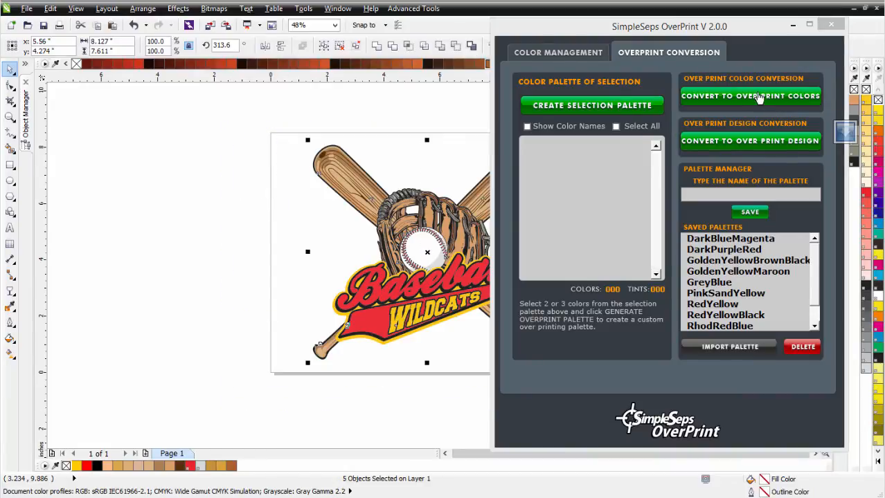
click(758, 98)
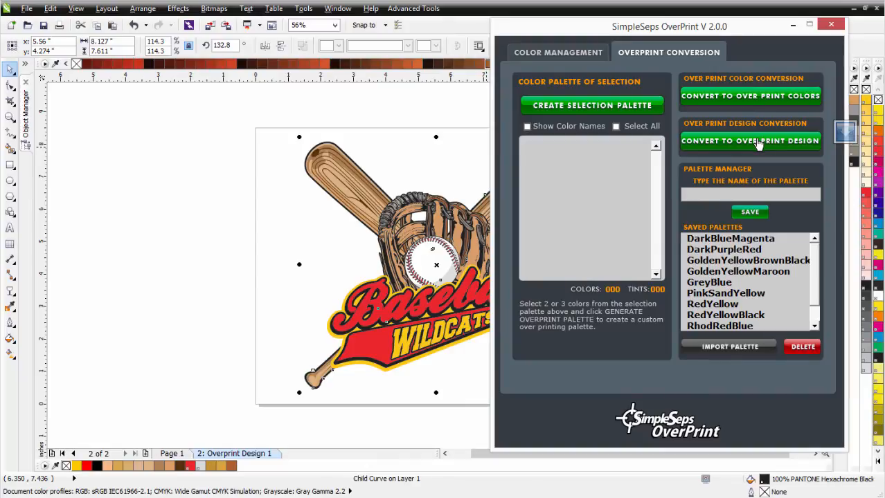
- Convert the design to an overprint design on its own page, dismissing the notice and rerunning the conversion
click(759, 143)
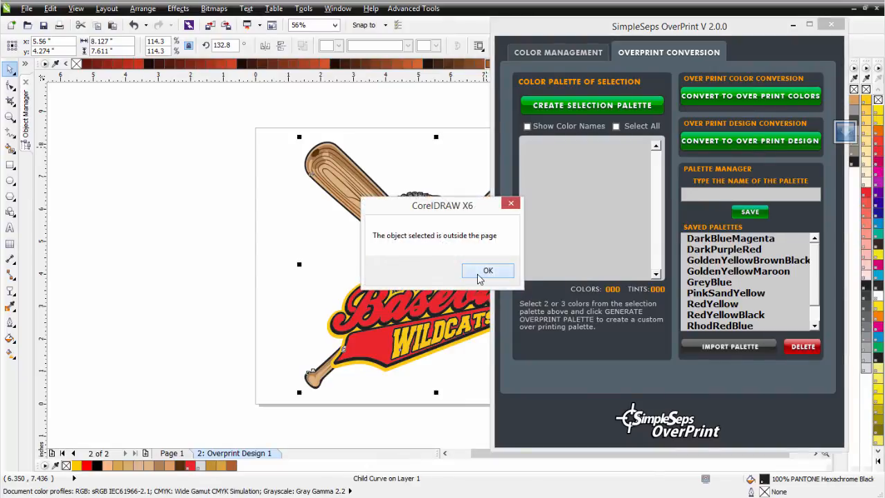
click(478, 277)
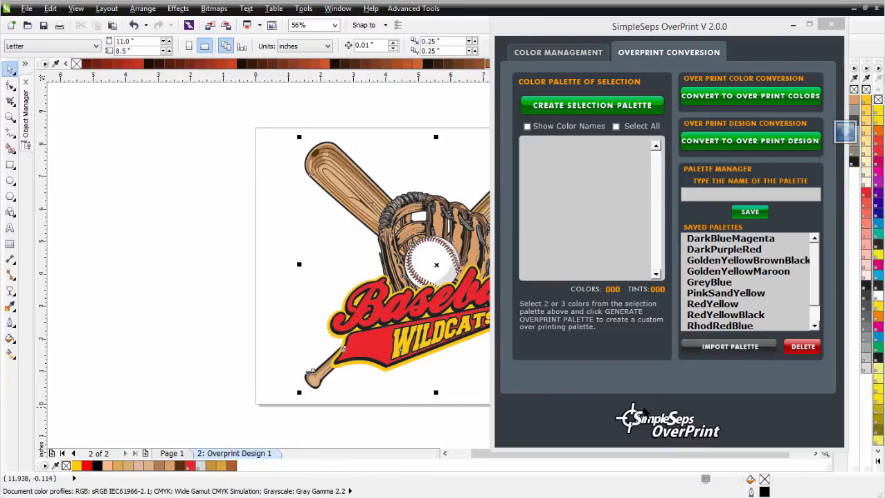
click(751, 144)
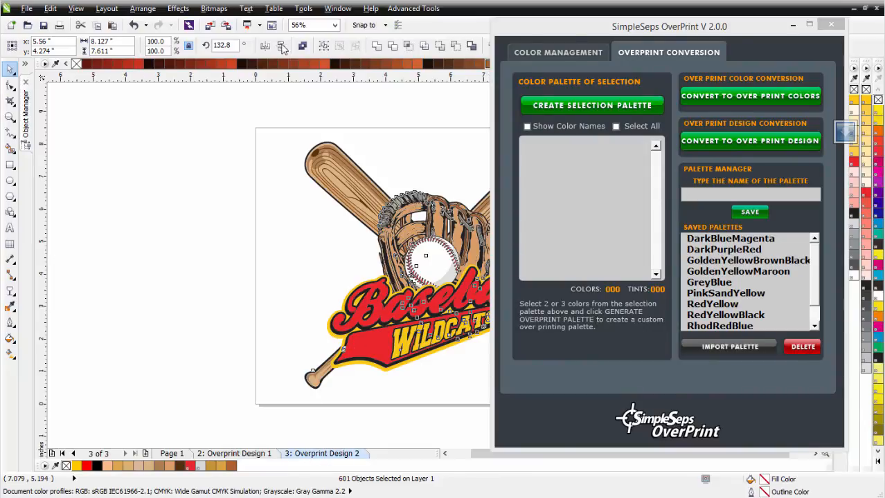
- Group all converted objects, move the group down and left as a trial, and undo the move
click(324, 46)
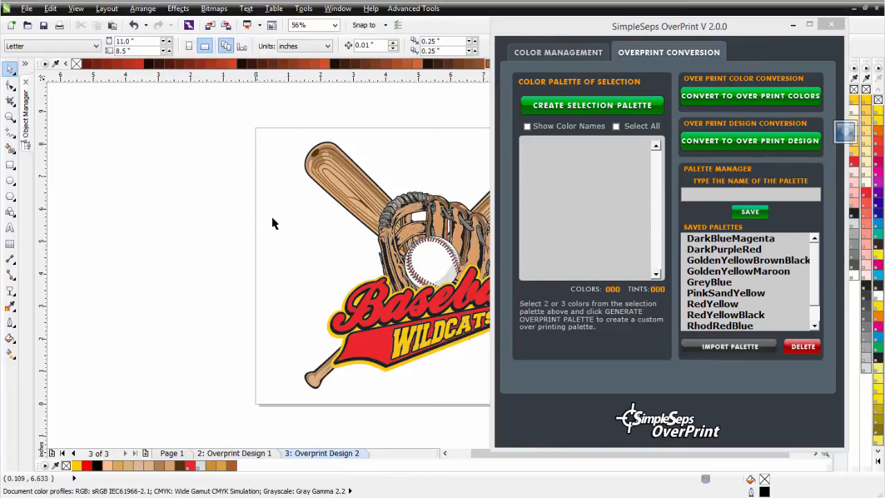
drag(342, 187, 262, 258)
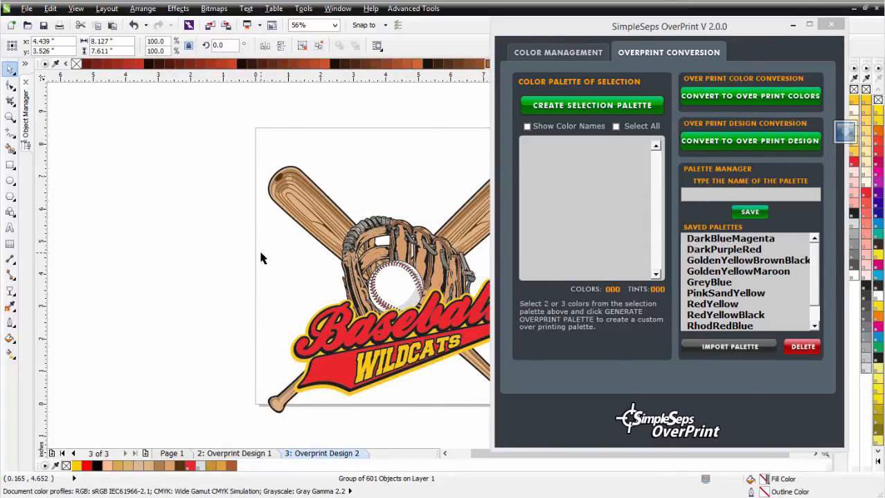
key(ctrl+z)
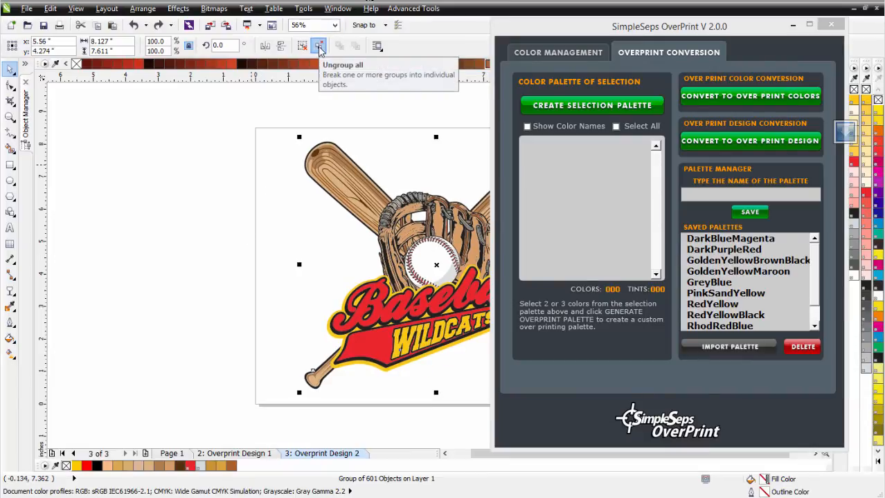
- Ungroup all objects of the converted design and select a single shape in the left bat to check its fill
click(320, 48)
click(253, 214)
click(340, 194)
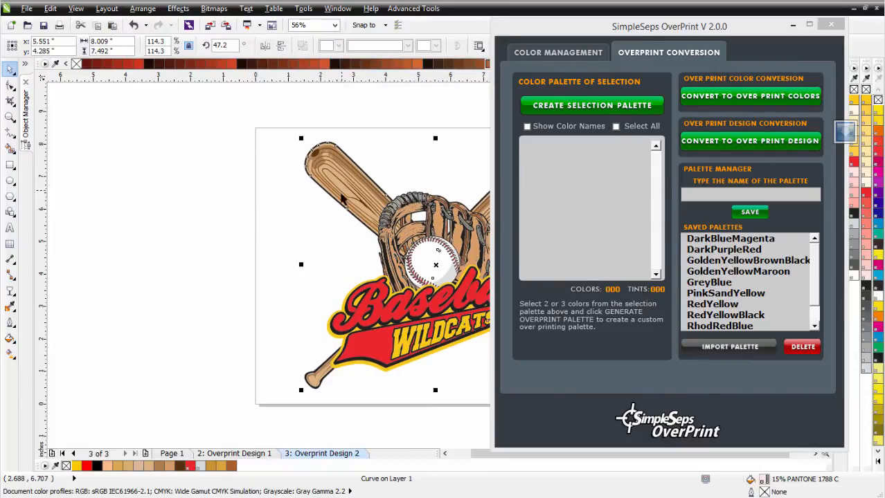
- Move the pink-tinted bat shape down and away from the bats as a trial, and undo the move
mouse_move(340, 195)
mouse_down()
mouse_move(254, 261)
mouse_move(284, 231)
mouse_up()
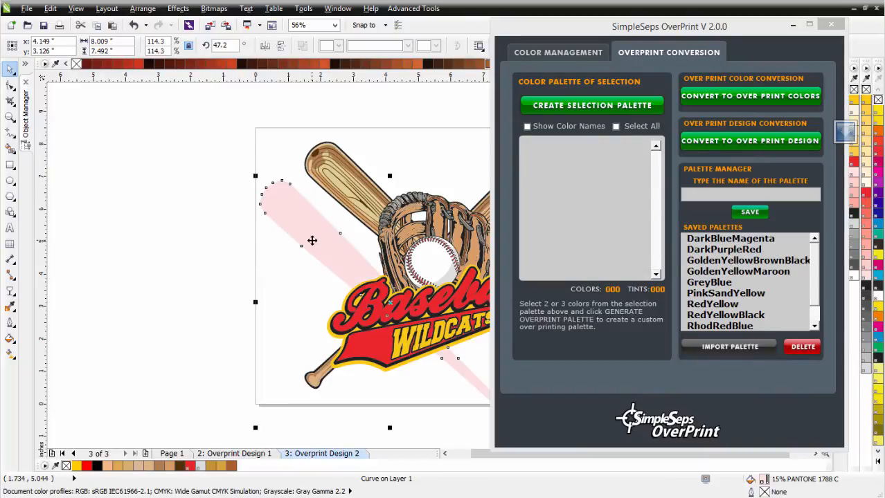
key(ctrl+z)
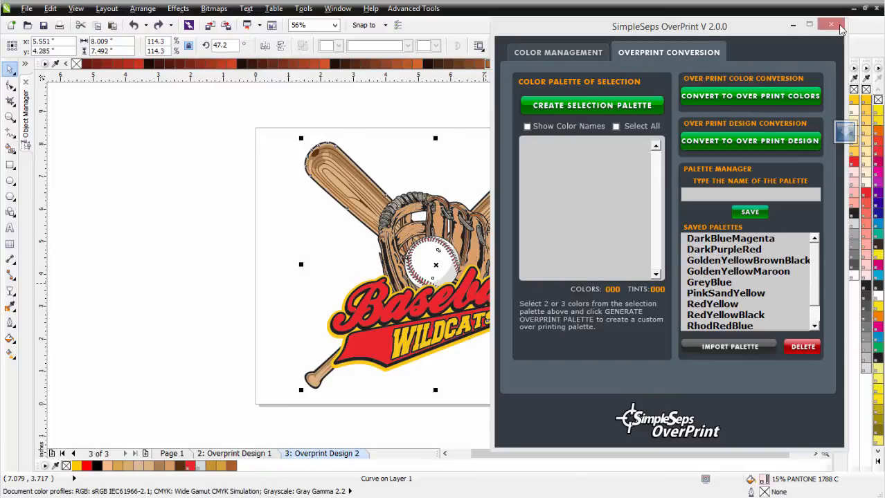
- Minimize the SimpleSeps OverPrint window, launch Simple Seps 4 and show its separation settings beside the artwork
click(795, 26)
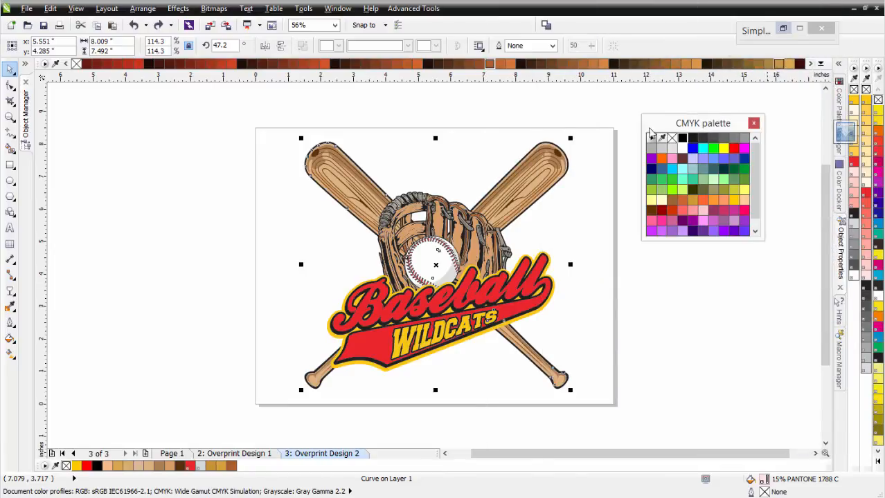
click(413, 9)
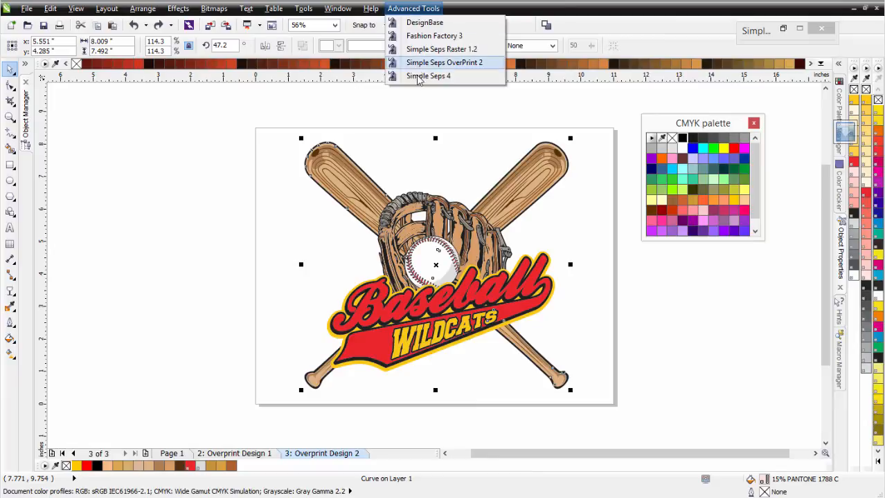
click(426, 63)
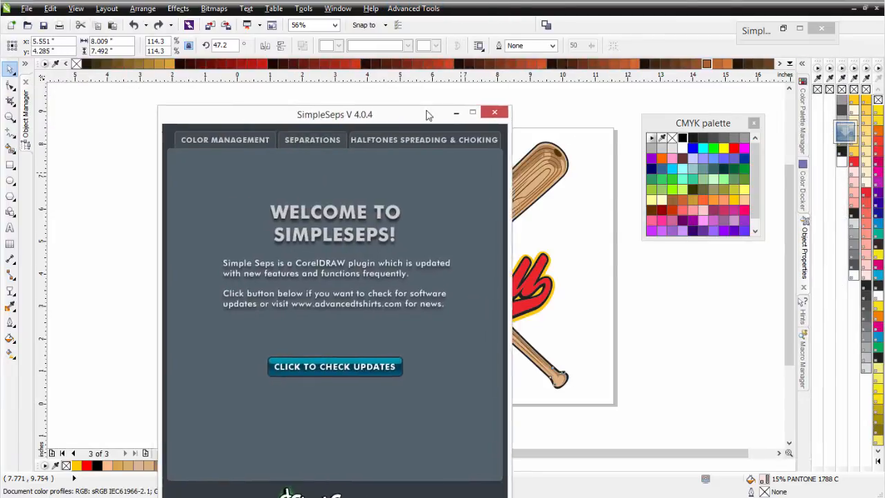
drag(428, 115, 654, 53)
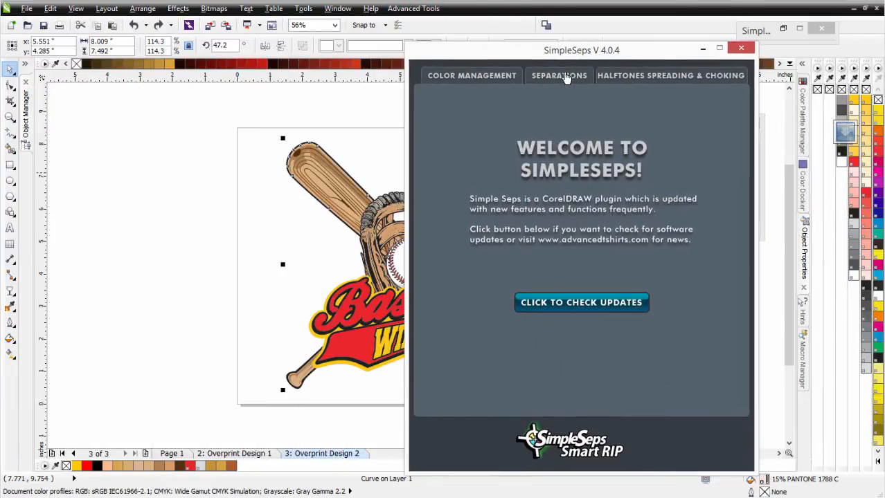
click(558, 75)
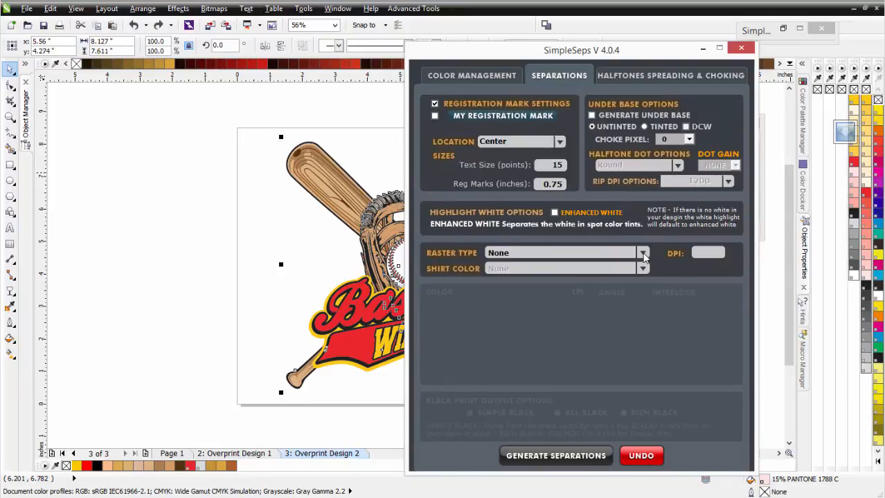
- Set the raster type to HalfTones, exclude the Highlight White plate and choose All Black as the black print output
click(644, 254)
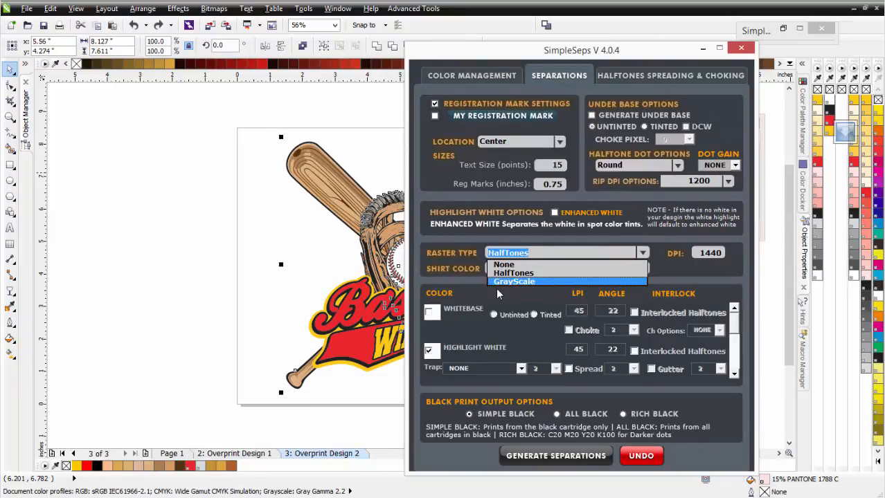
click(625, 275)
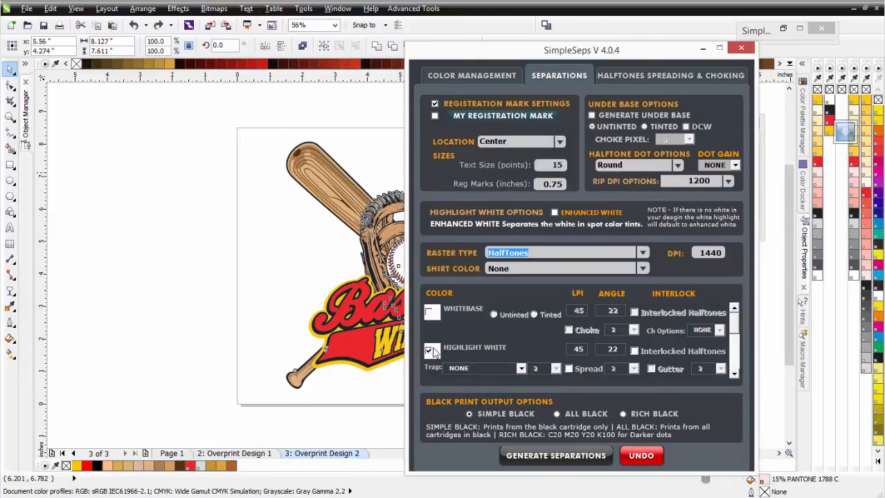
click(557, 414)
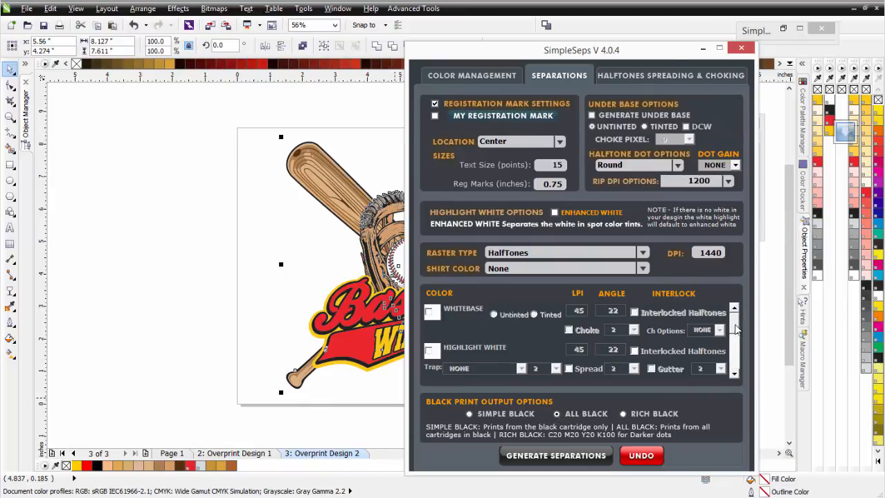
- Enable interlocked halftones for PANTONE 1788 C, generate the separations and close the SimpleSeps window
drag(736, 331, 734, 350)
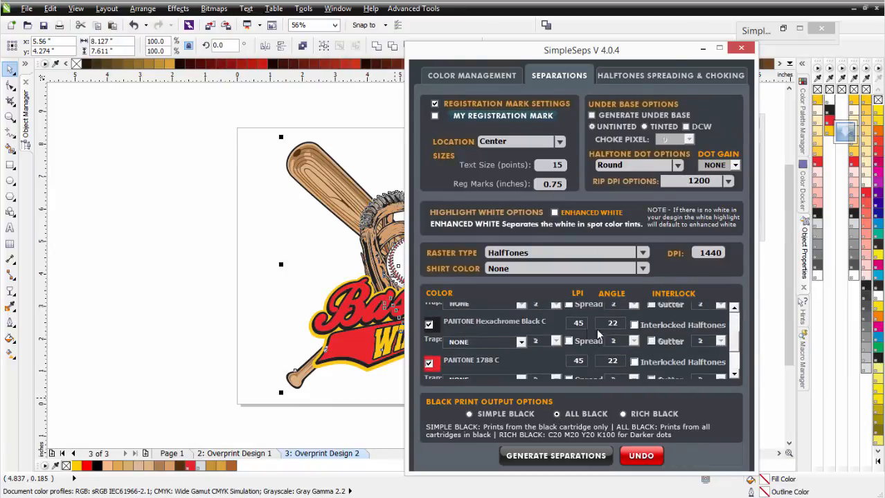
drag(621, 322, 595, 328)
drag(734, 346, 736, 358)
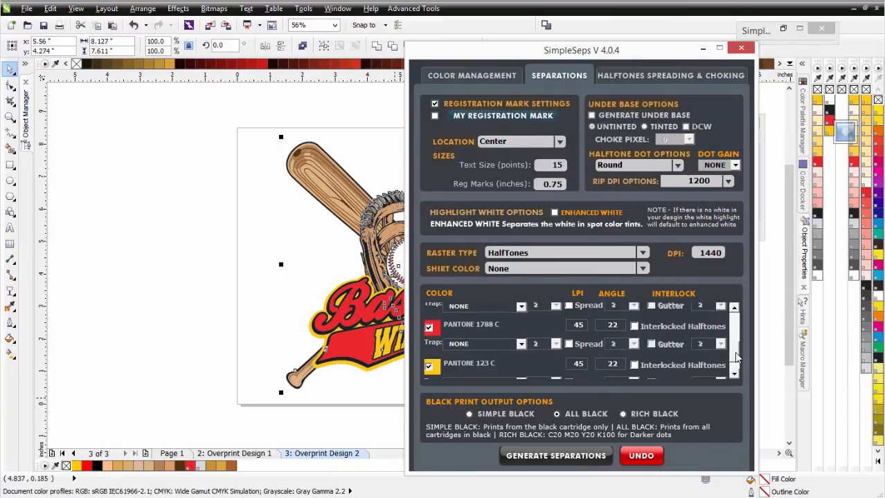
click(635, 327)
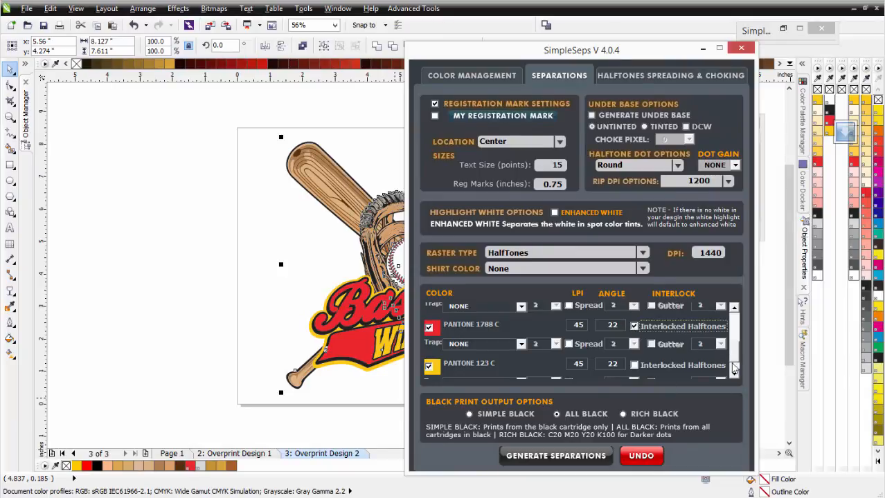
drag(736, 362, 738, 369)
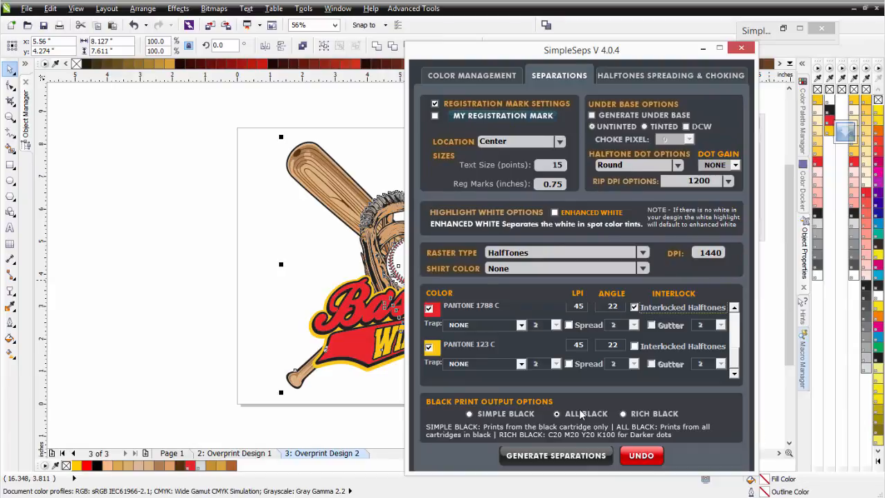
click(568, 458)
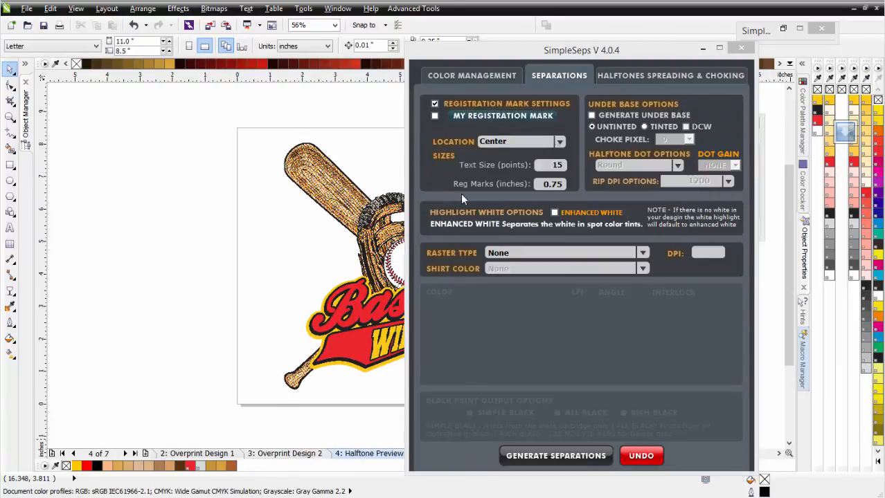
click(742, 48)
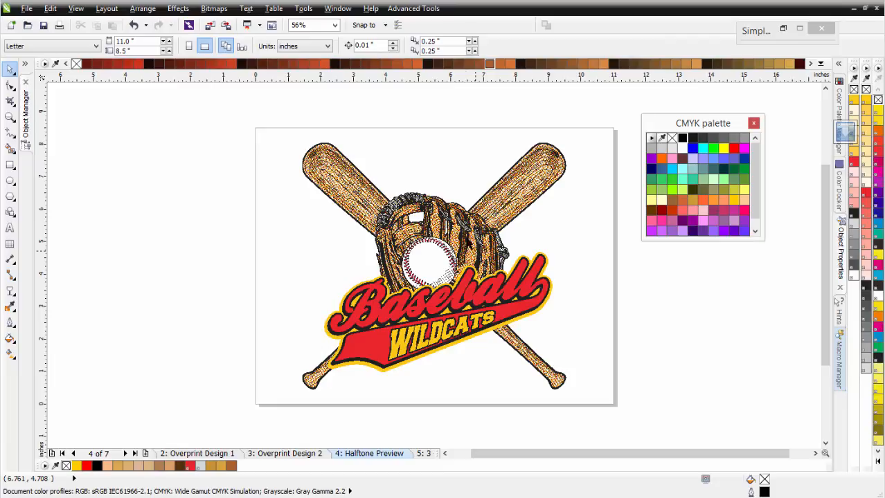
- Examine the generated separation pages, comparing the halftones of the PANTONE 1788 C and PANTONE Hexachrome Black C plates
click(424, 454)
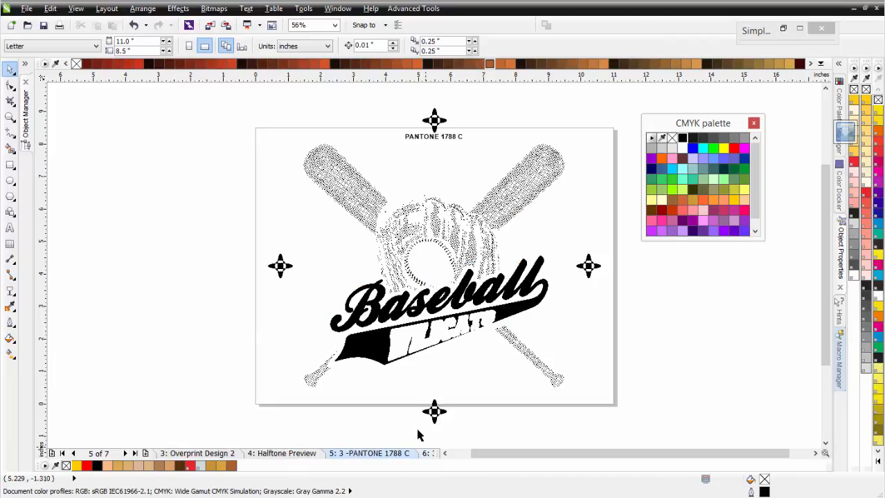
click(124, 454)
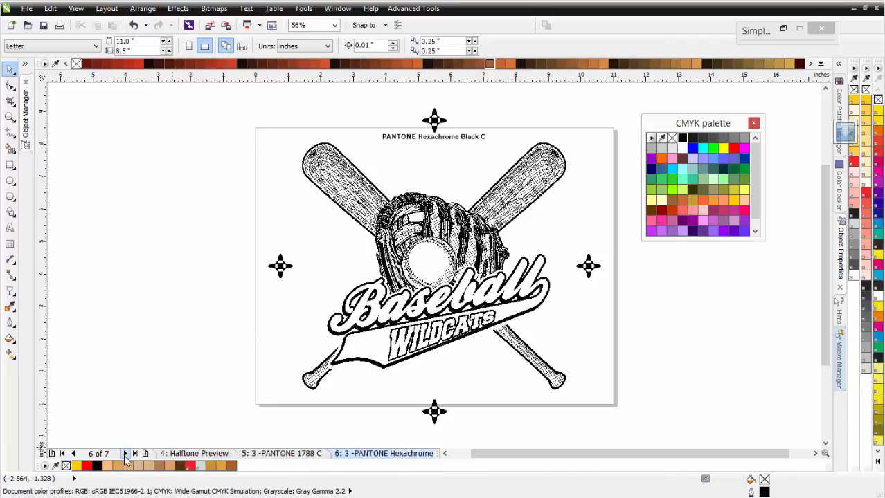
click(126, 456)
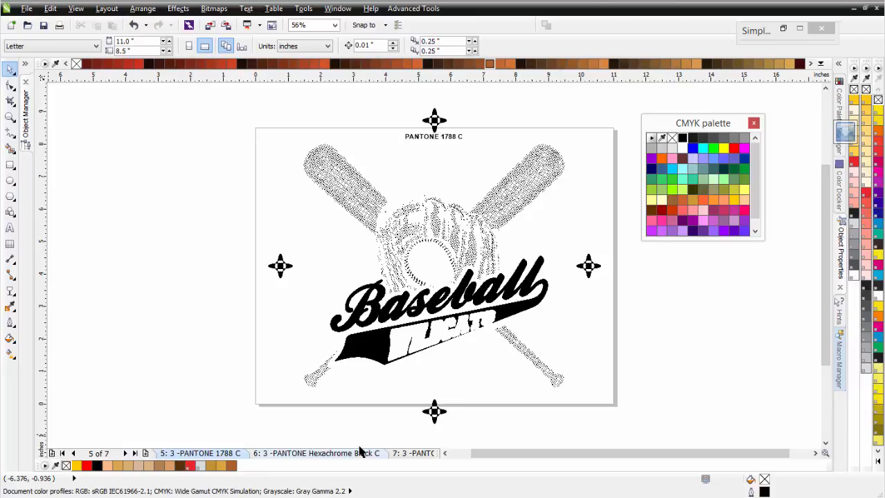
click(339, 457)
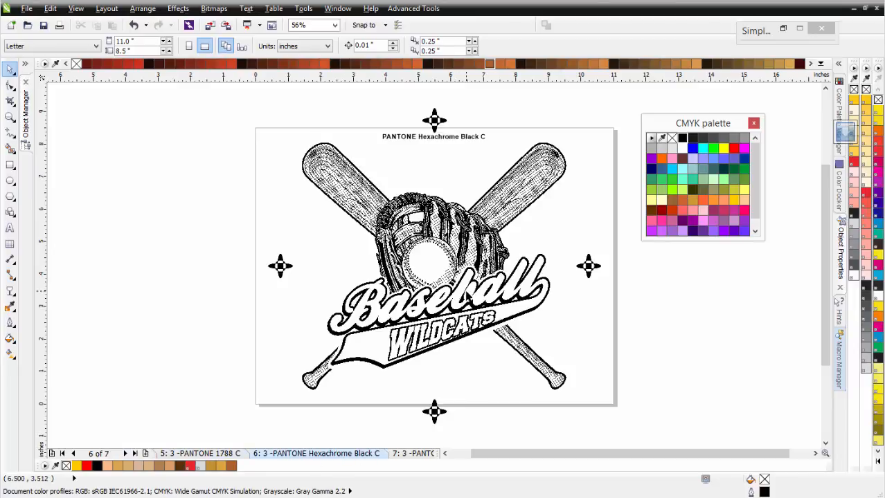